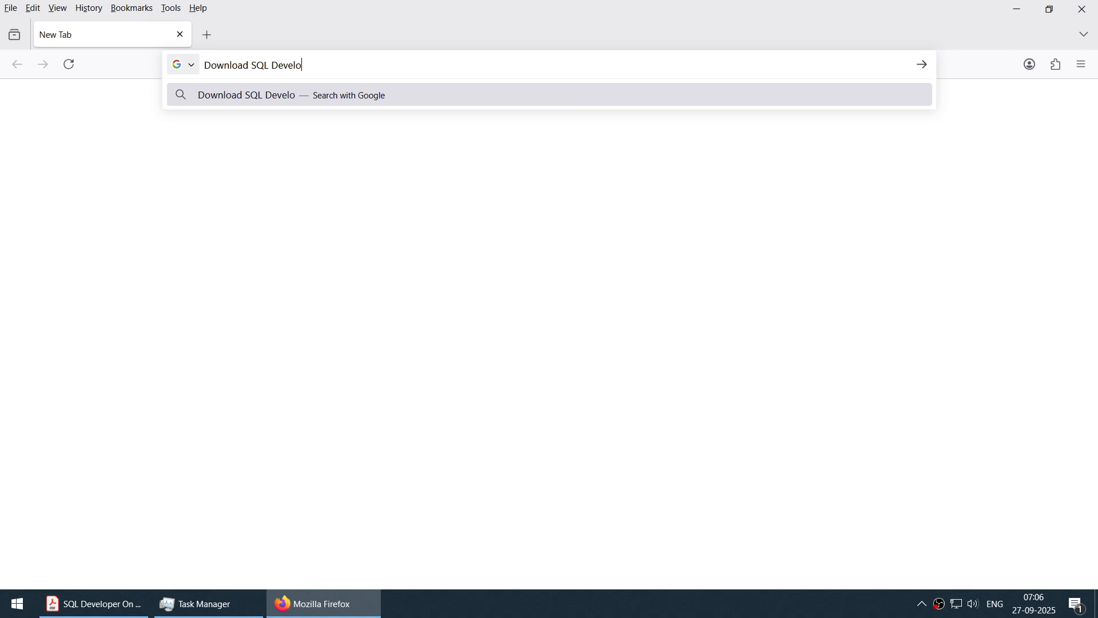
# - Search the web for the SQL Developer download and open Oracle's SQL Developer Downloads page
pyautogui.press('Return')
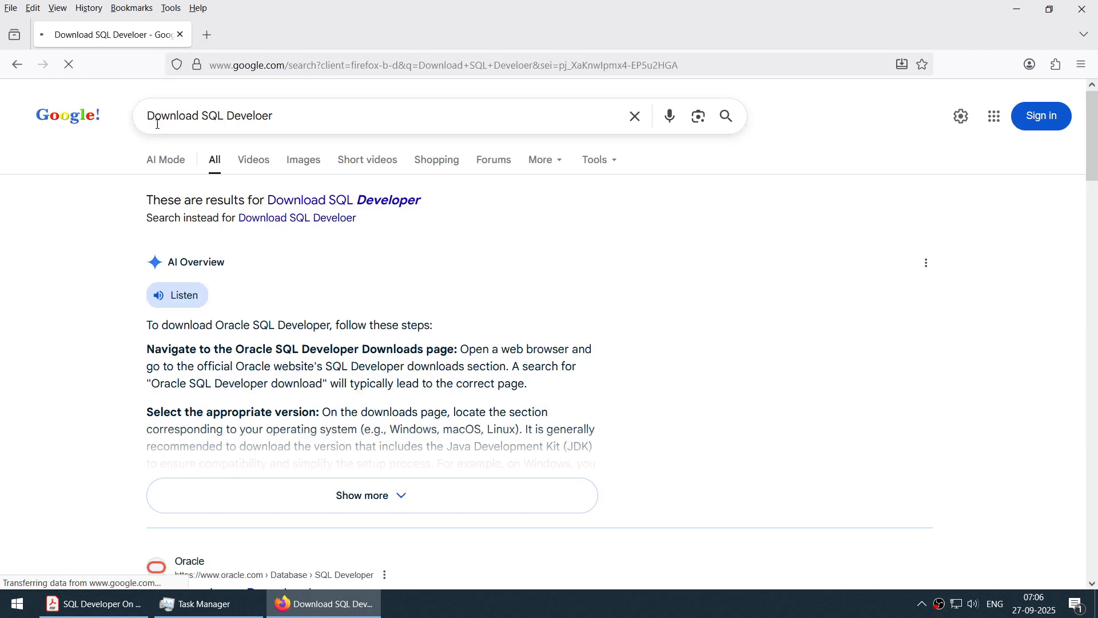
pyautogui.scroll(-8, 223, 173)
pyautogui.scroll(1, 223, 174)
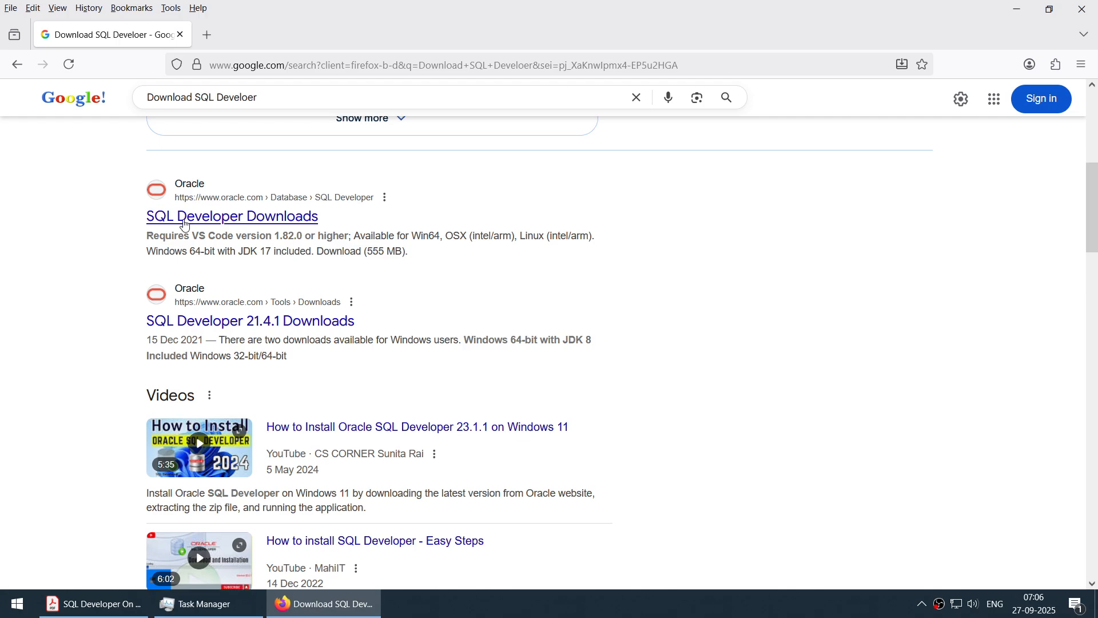
pyautogui.click(214, 221)
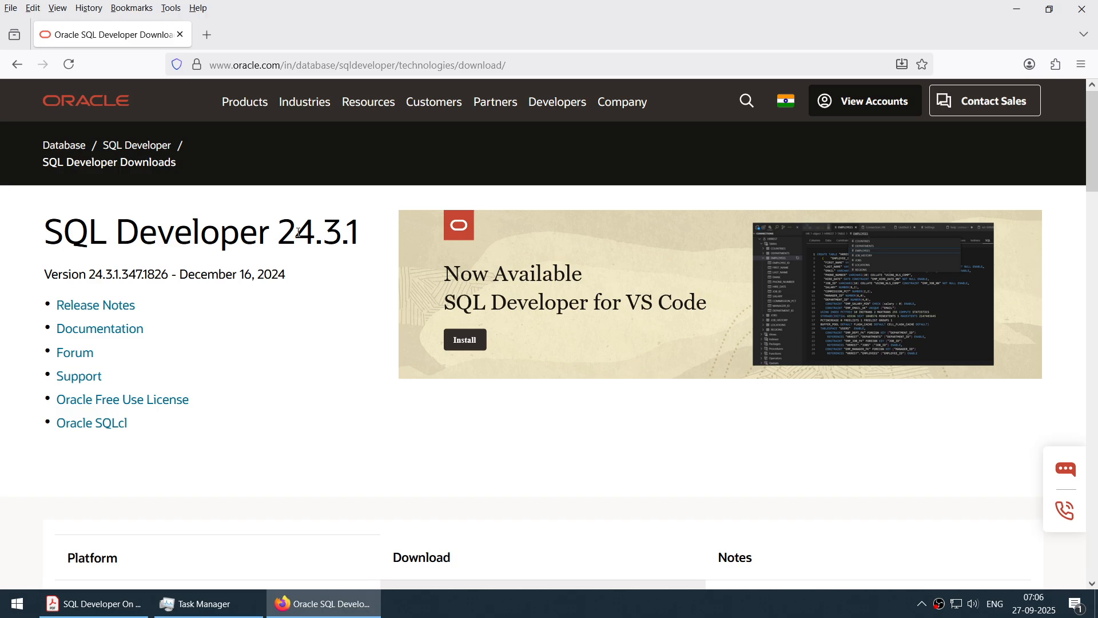
# - Download the Windows 64-bit with JDK 17 included package of SQL Developer 24.3.1
pyautogui.scroll(-8, 333, 235)
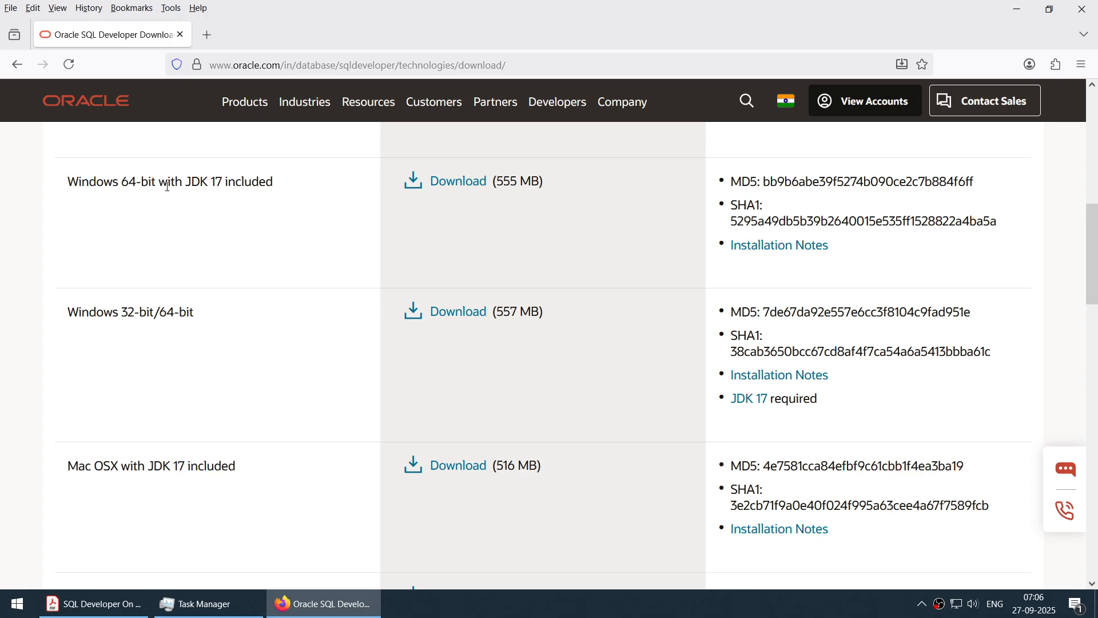
pyautogui.click(1062, 461)
pyautogui.click(450, 188)
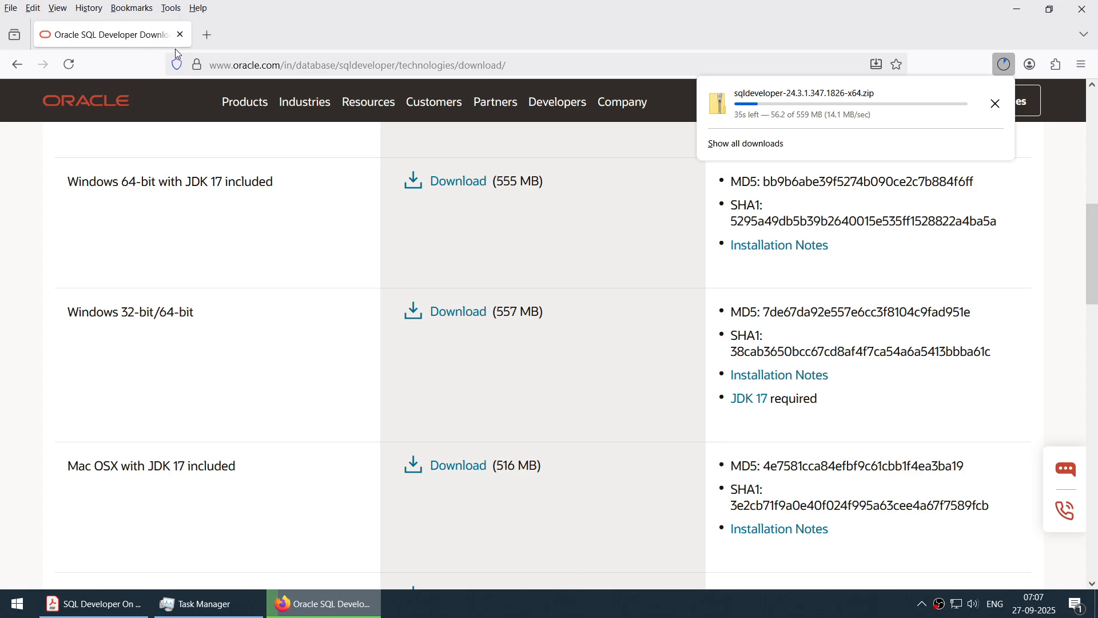
# - Check the progress of the SQL Developer zip in the browser's download library, and close the library
pyautogui.click(207, 35)
pyautogui.click(170, 8)
pyautogui.click(174, 30)
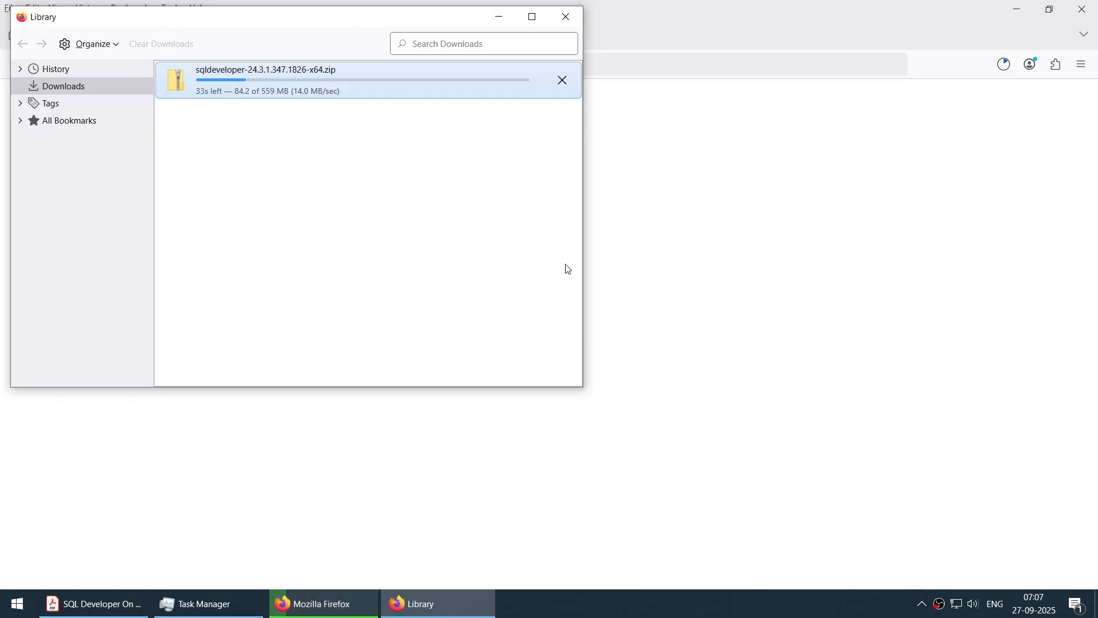
pyautogui.click(533, 16)
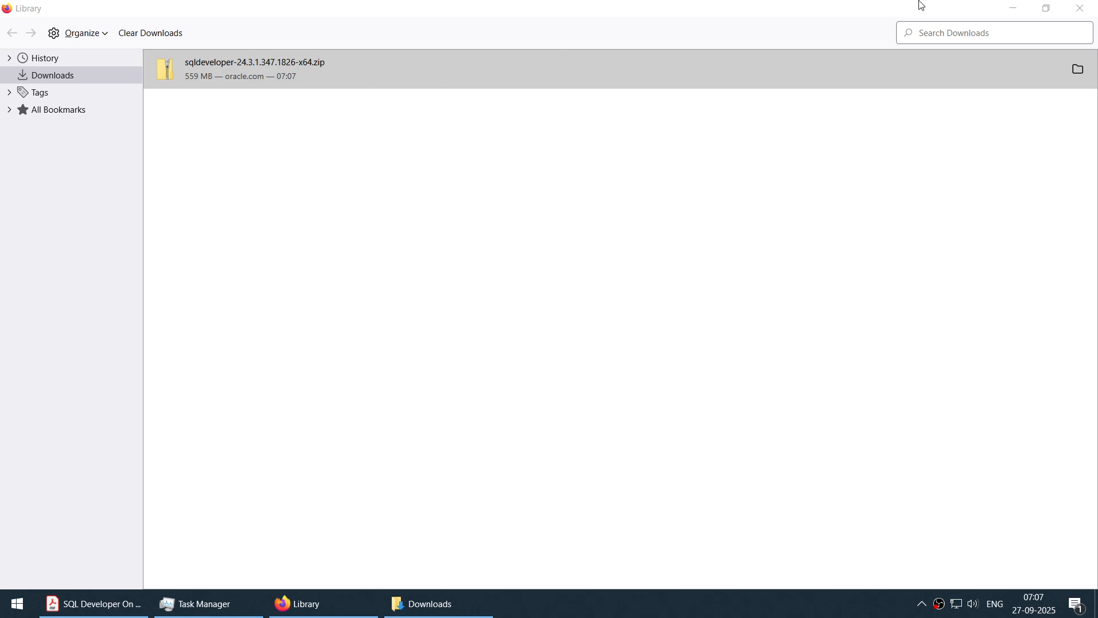
pyautogui.click(1082, 9)
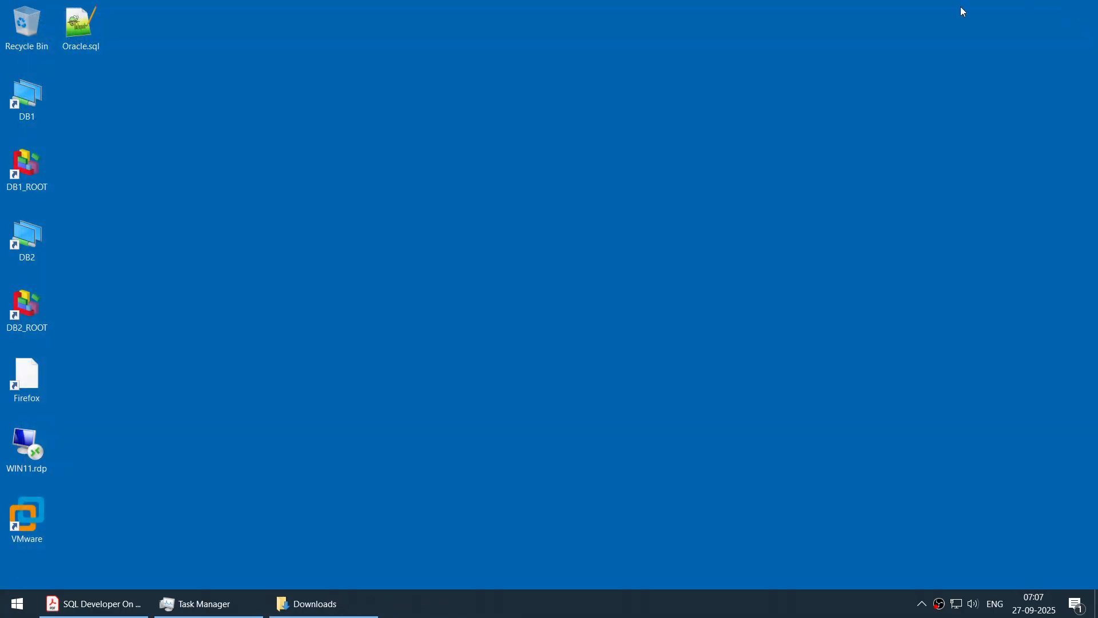
# - Open the Downloads folder and extract sqldeveloper-24.3.1.347.1826-x64.zip there with 7-Zip
pyautogui.click(327, 601)
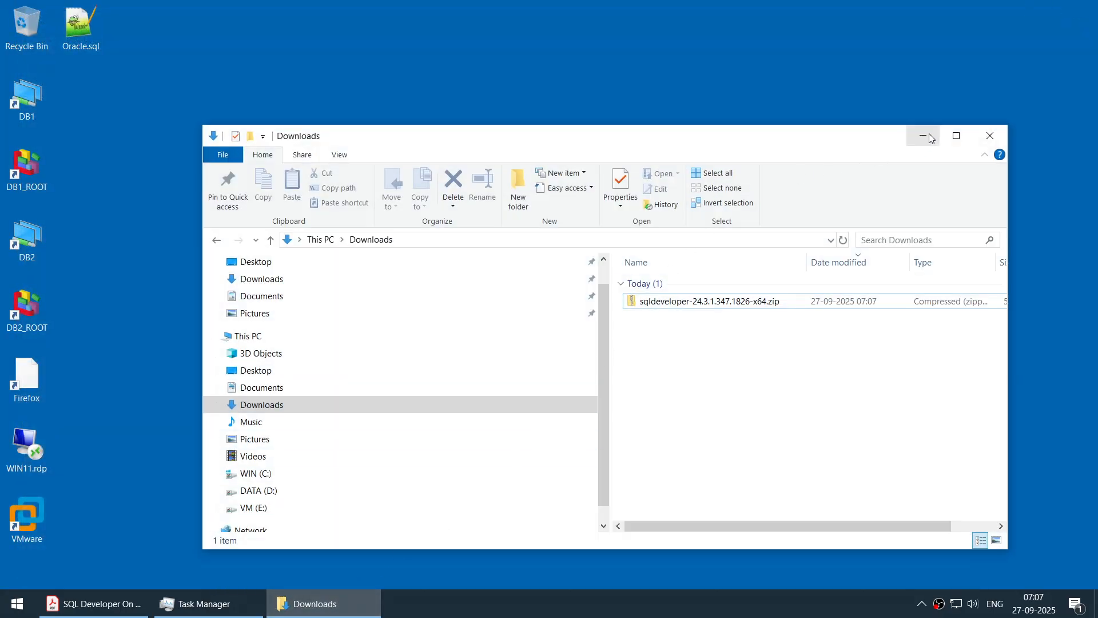
pyautogui.click(946, 137)
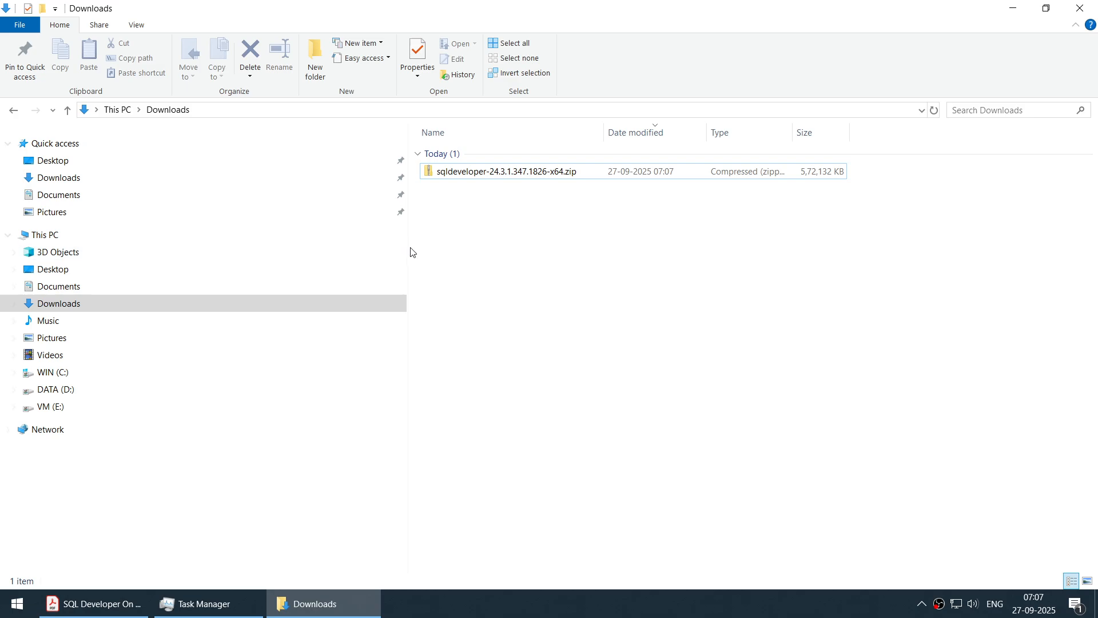
pyautogui.rightClick(487, 178)
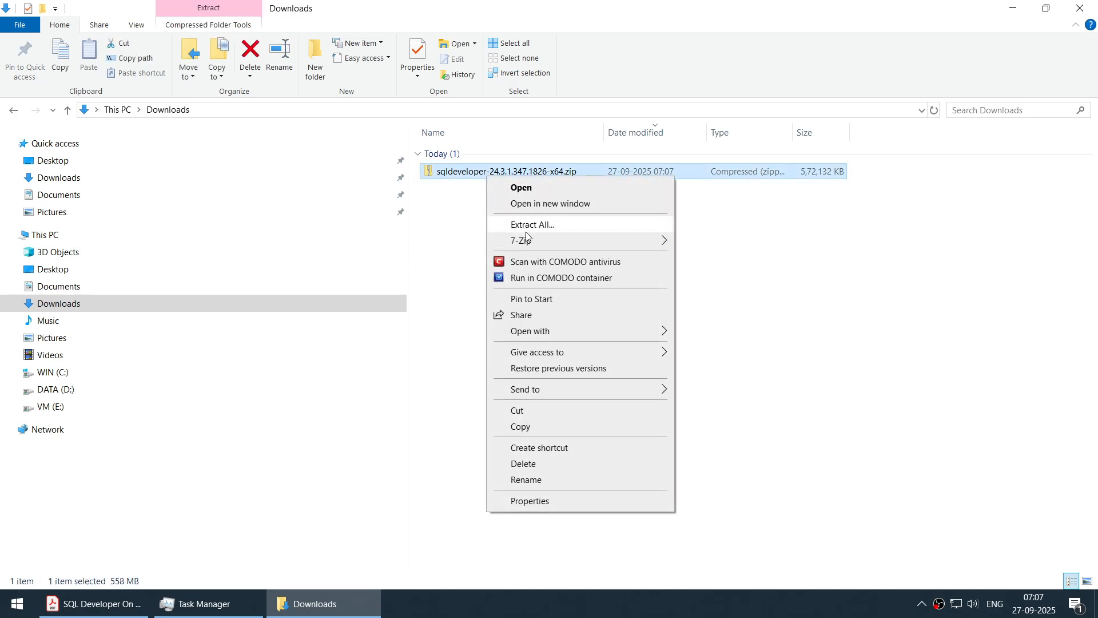
pyautogui.moveTo(543, 245)
pyautogui.click(709, 290)
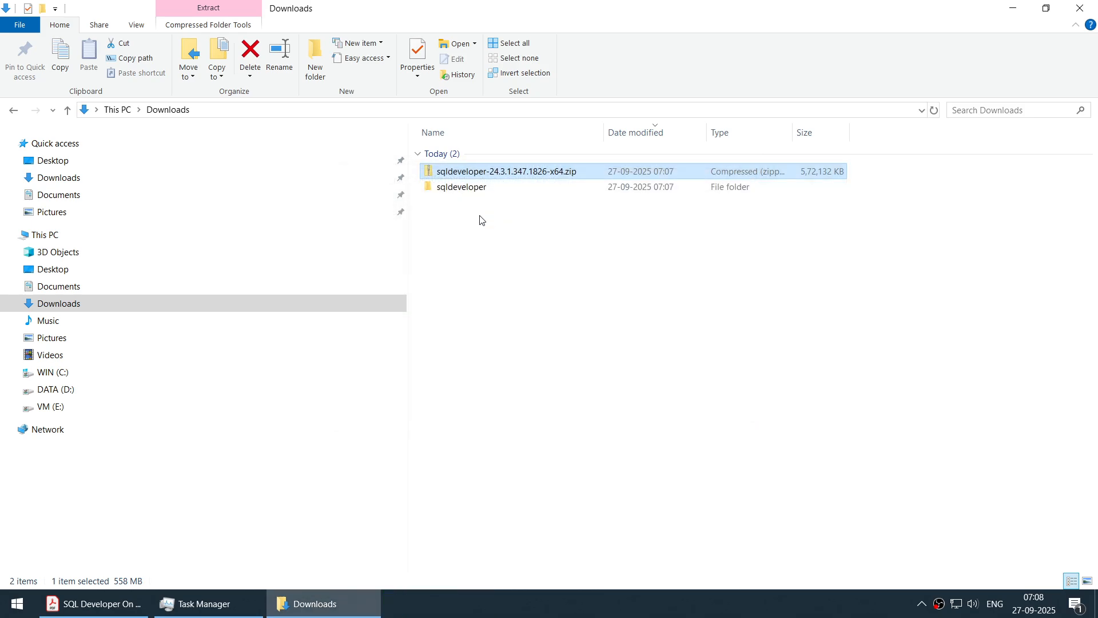
# - Examine the contents of the SQL Developer zip in 7-Zip, and close the archive window
pyautogui.click(472, 189)
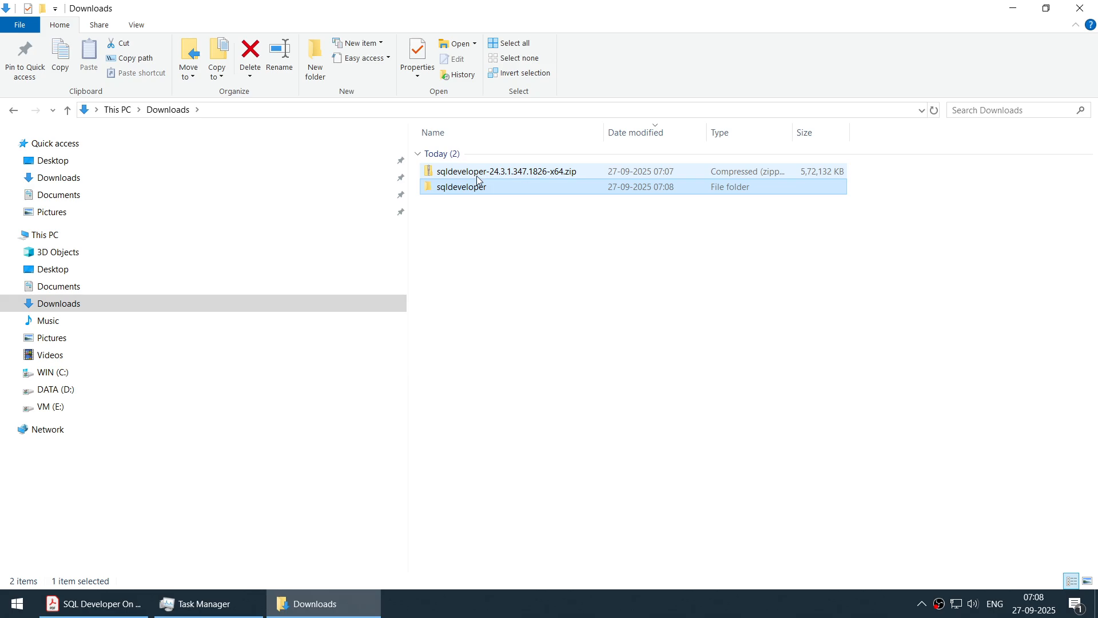
pyautogui.rightClick(486, 174)
pyautogui.moveTo(618, 237)
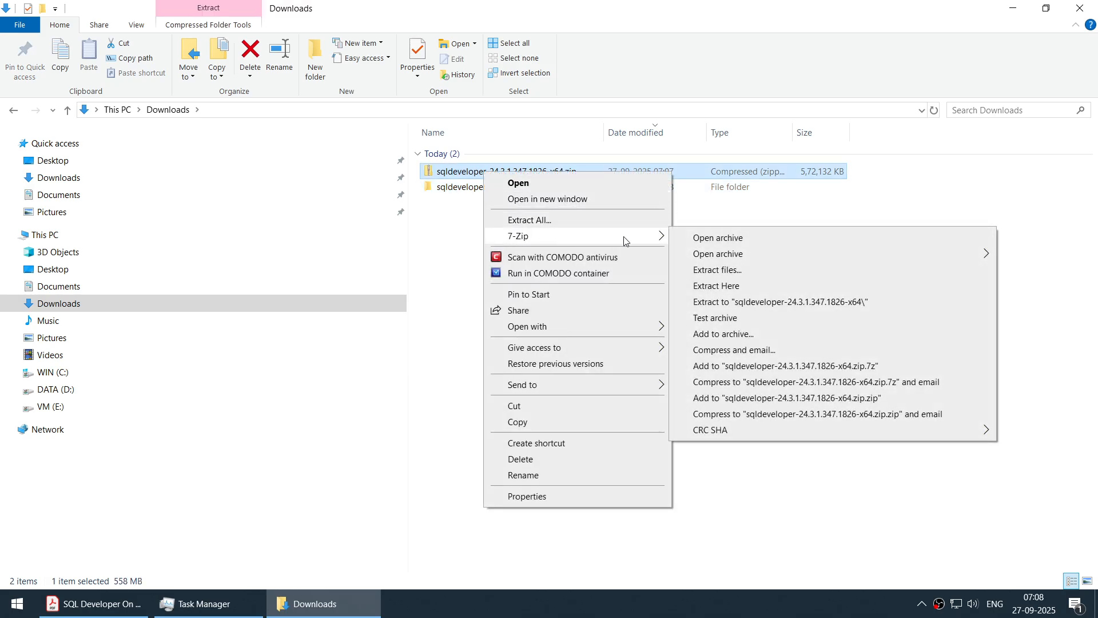
pyautogui.click(705, 237)
pyautogui.moveTo(280, 28); pyautogui.dragTo(571, 206)
pyautogui.click(351, 303)
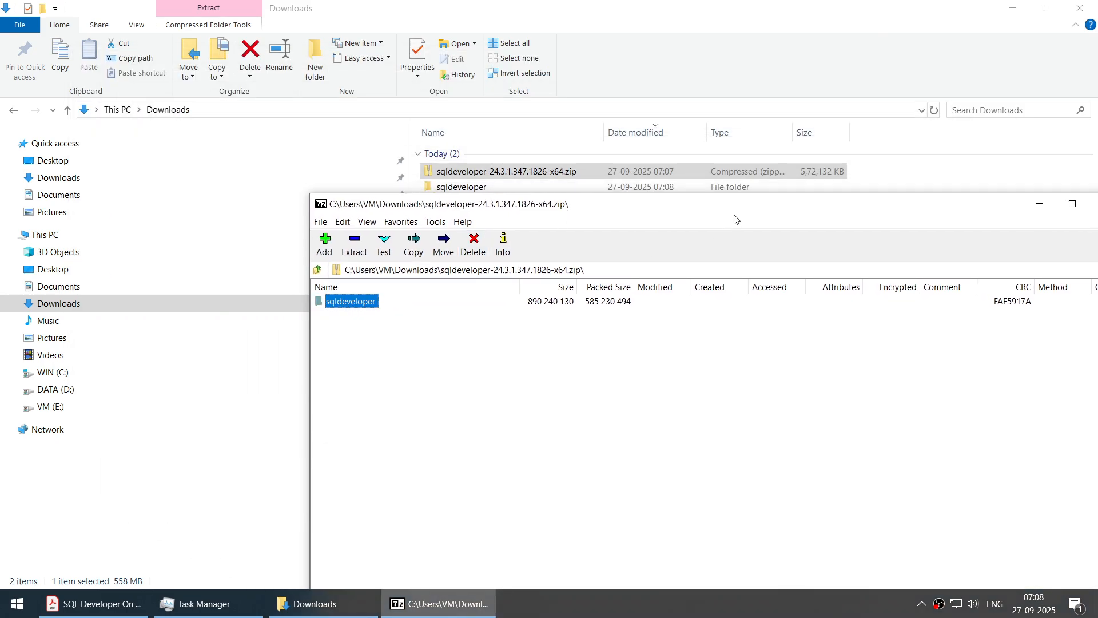
pyautogui.moveTo(733, 214); pyautogui.dragTo(281, 235)
pyautogui.click(657, 225)
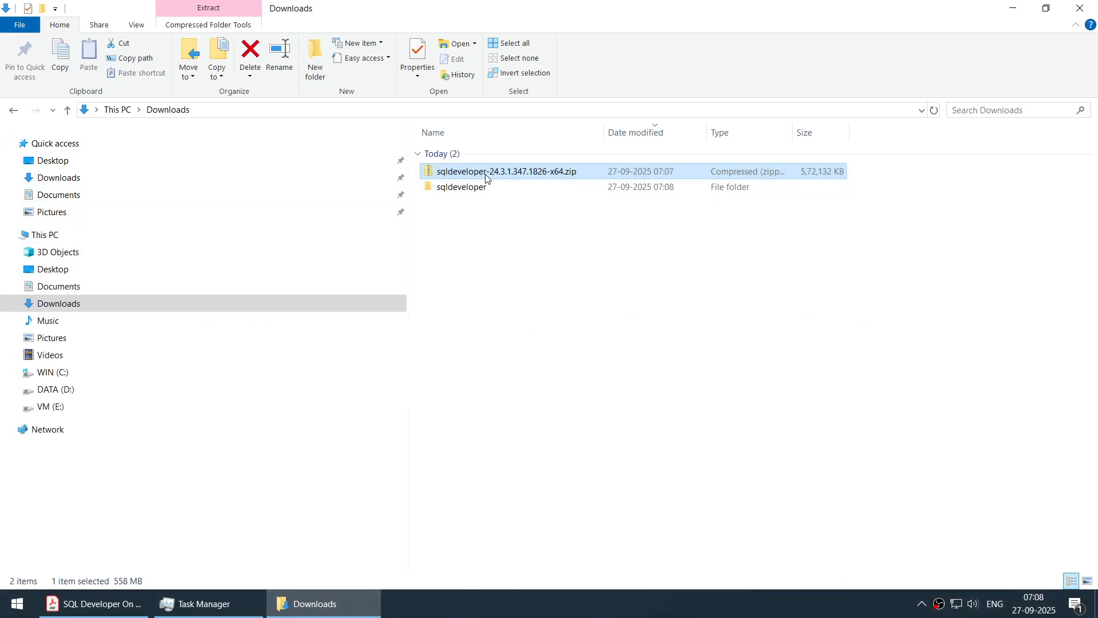
# - Open the extracted sqldeveloper folder and display its contents in List view
pyautogui.doubleClick(469, 195)
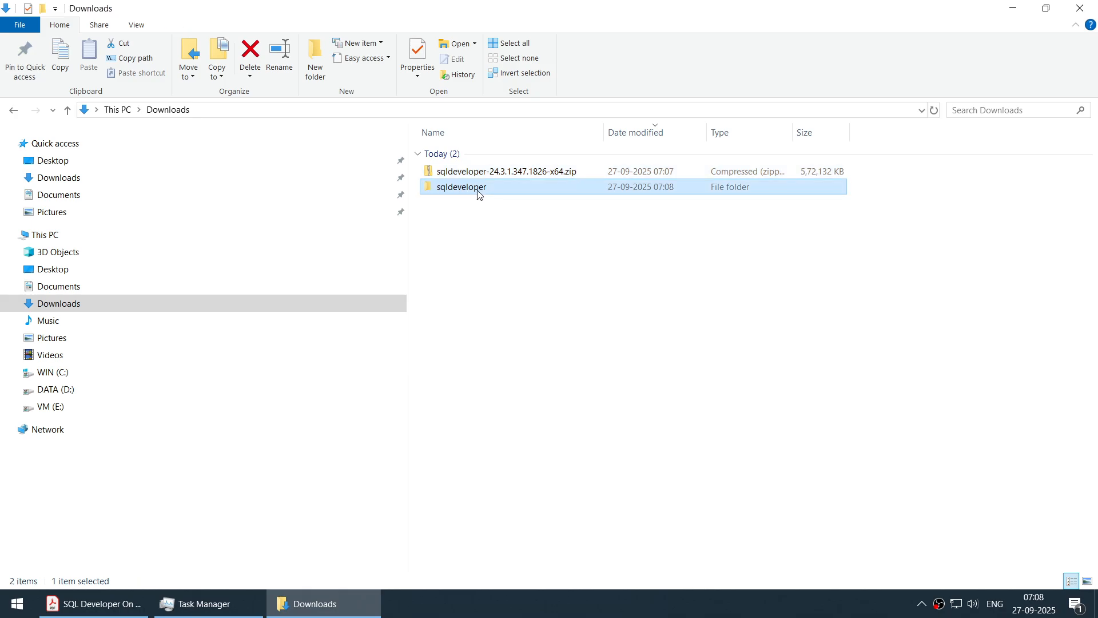
pyautogui.rightClick(925, 234)
pyautogui.moveTo(950, 235)
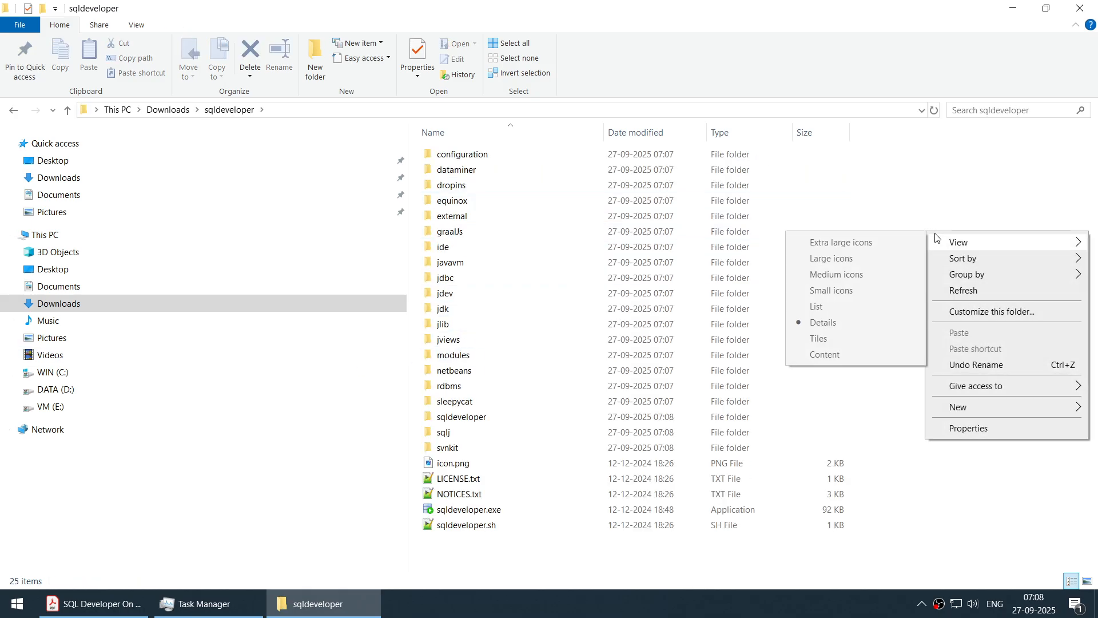
pyautogui.click(864, 308)
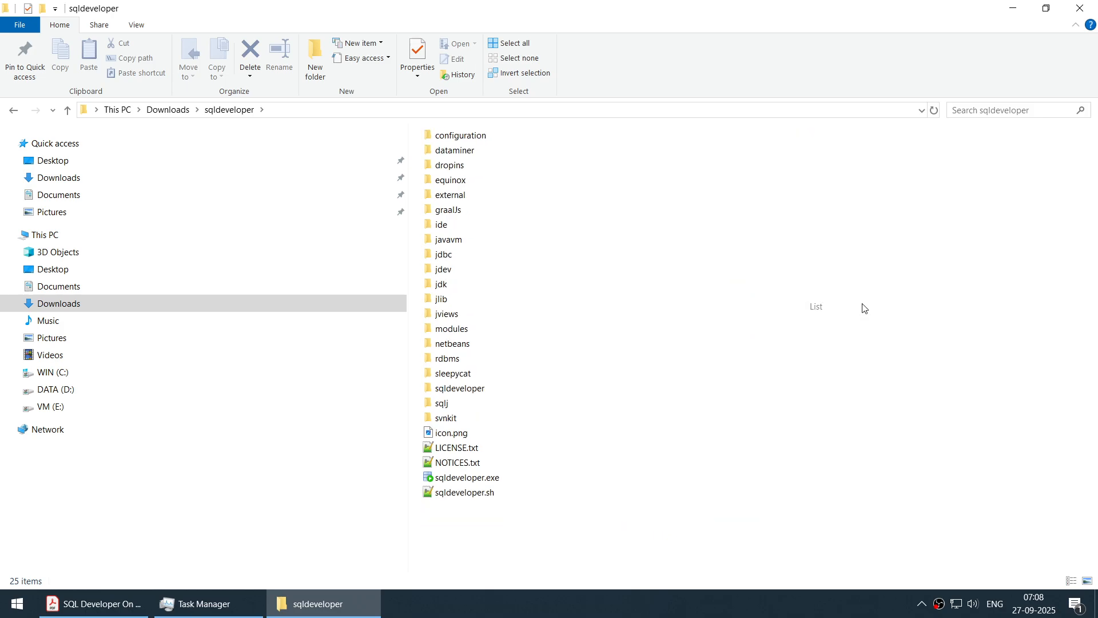
# - Launch sqldeveloper.exe from the extracted folder and minimize the folder window
pyautogui.click(465, 479)
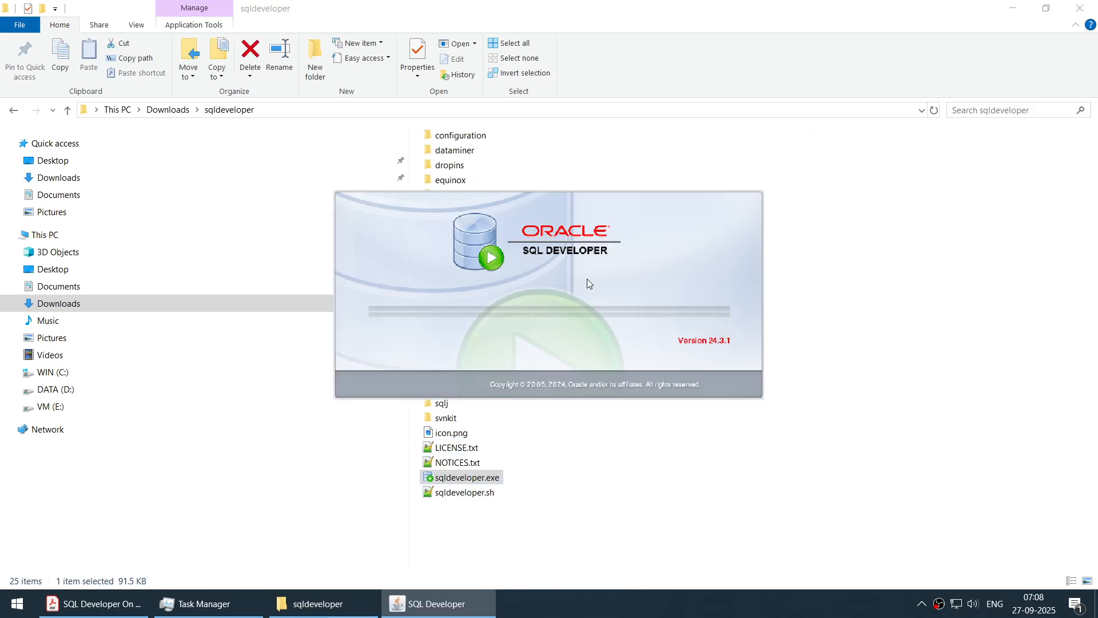
pyautogui.click(1013, 8)
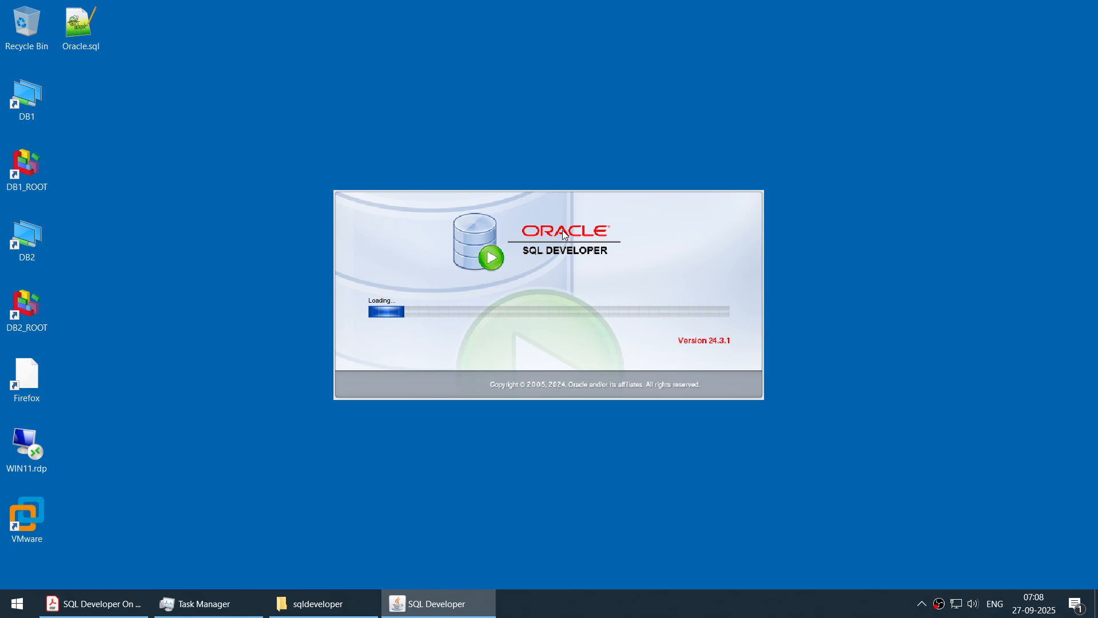
pyautogui.click(599, 595)
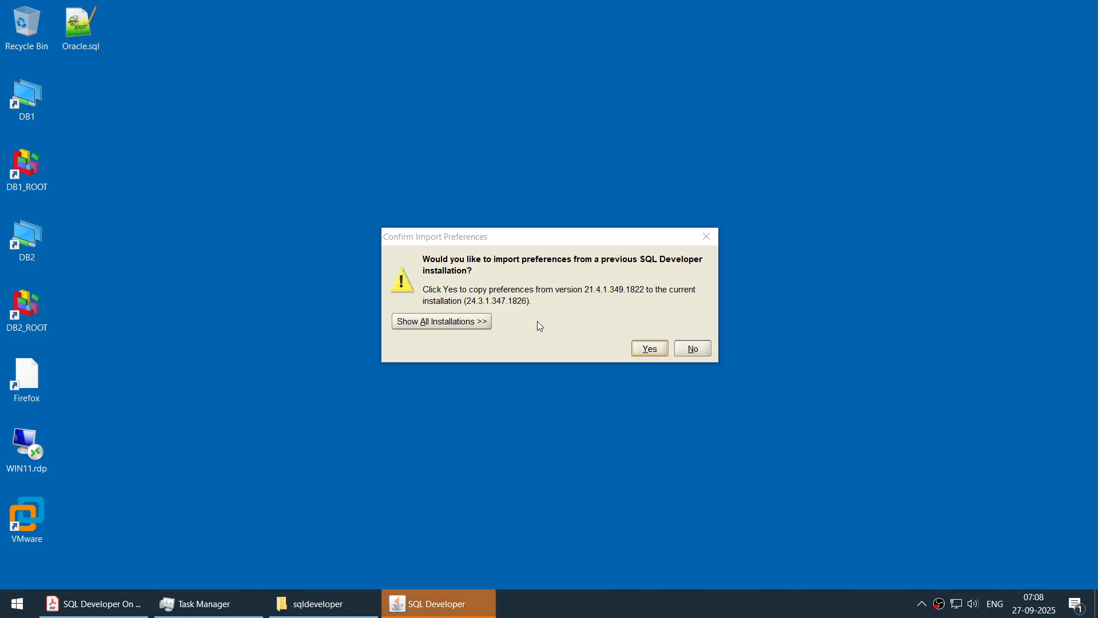
# - Decline importing preferences from the previous installation and accept the usage tracking dialog with automated reporting disabled
pyautogui.click(688, 351)
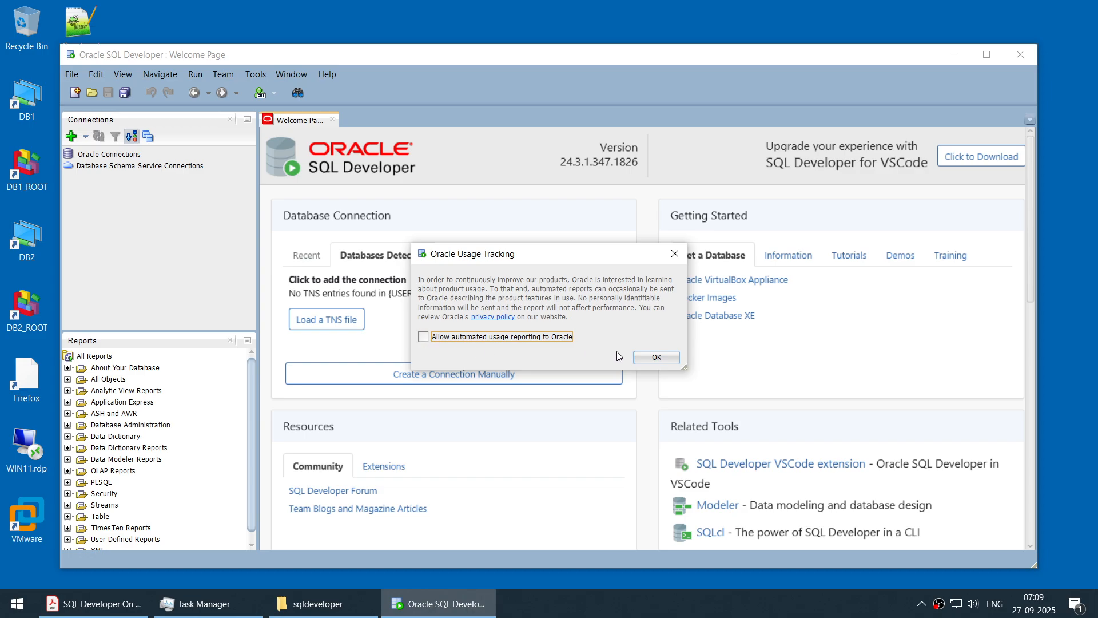
pyautogui.click(650, 358)
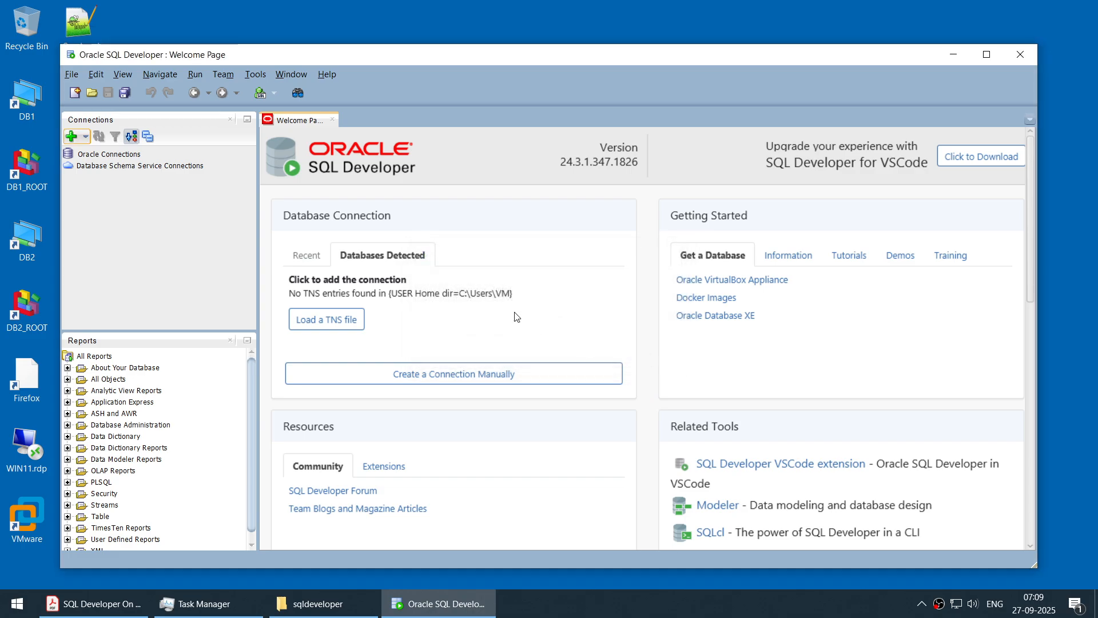
pyautogui.moveTo(616, 57); pyautogui.dragTo(619, 50)
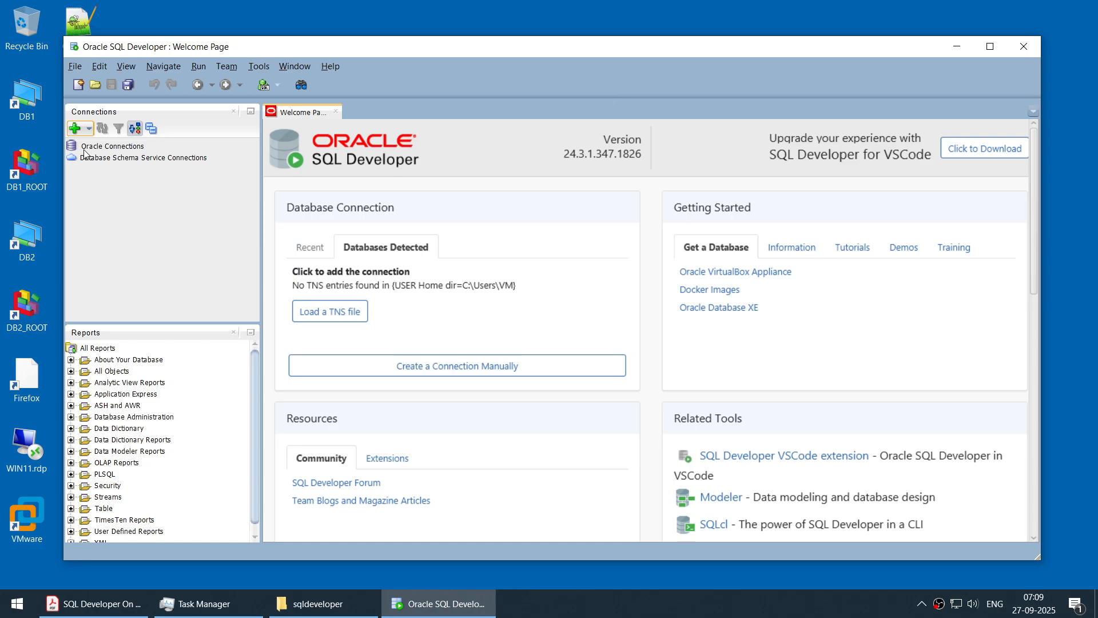
# - Create a new database connection named ORACLE_DB with username sys and enter the account password
pyautogui.click(74, 132)
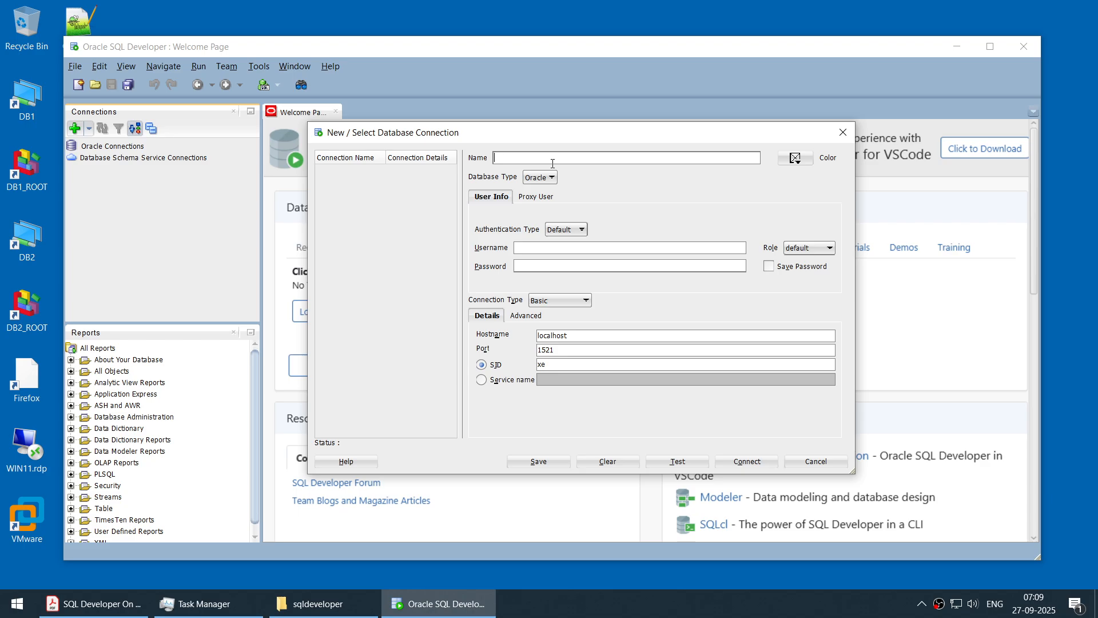
pyautogui.write('ORACLE')
pyautogui.press('Tab')
pyautogui.press('Tab')
# - Set the connection's role to SYSDBA and enable saving the password
pyautogui.click(807, 247)
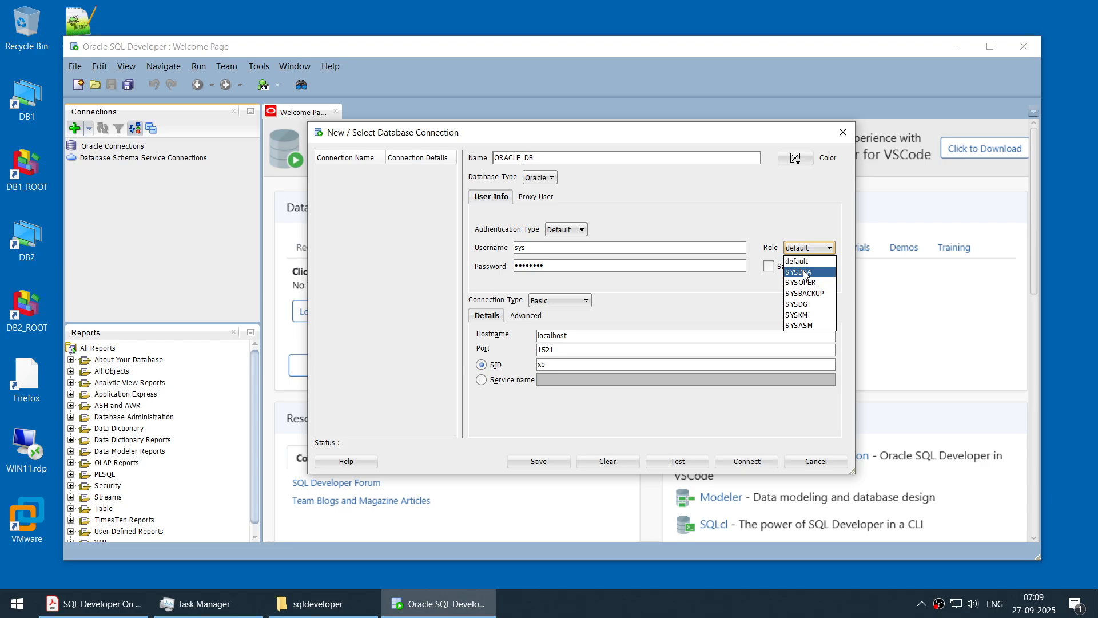
pyautogui.click(806, 272)
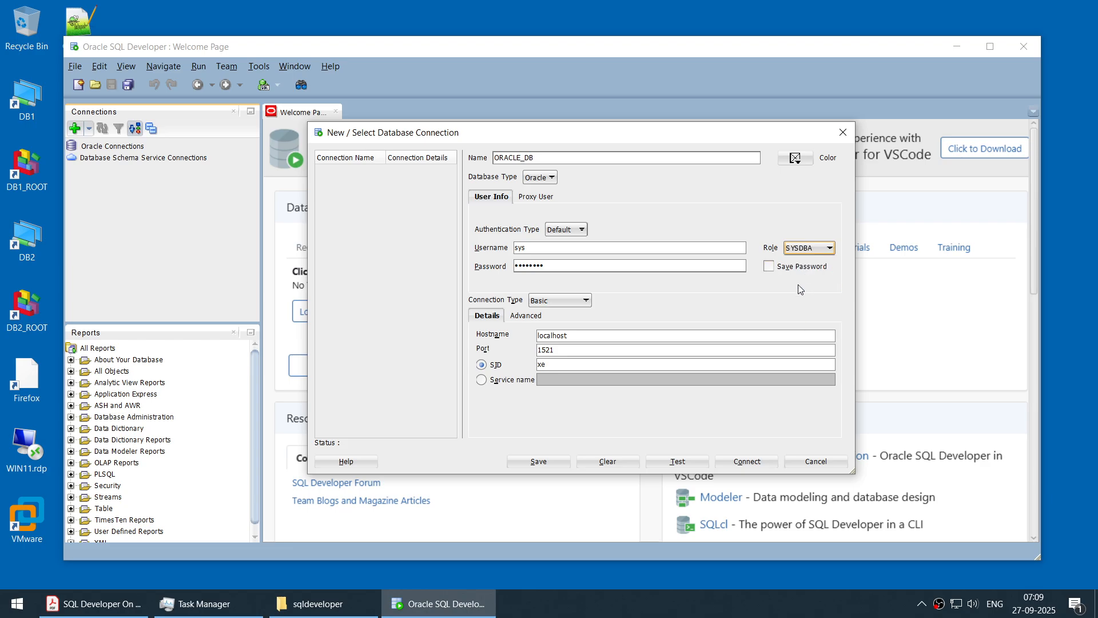
pyautogui.click(769, 266)
# - Set the connection's hostname to db2 and its SID to cdb2
pyautogui.click(618, 335)
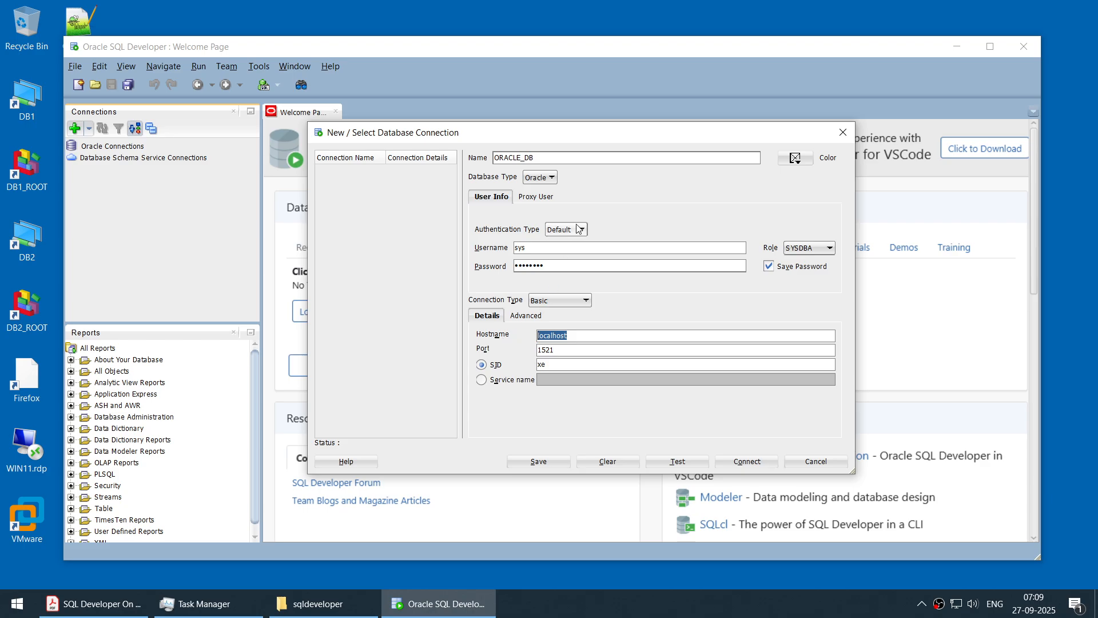
pyautogui.write('c')
pyautogui.press('Tab')
pyautogui.press('Tab')
pyautogui.press('Tab')
pyautogui.write('c')
# - Test and save the ORACLE_DB connection, and connect to the database
pyautogui.click(673, 458)
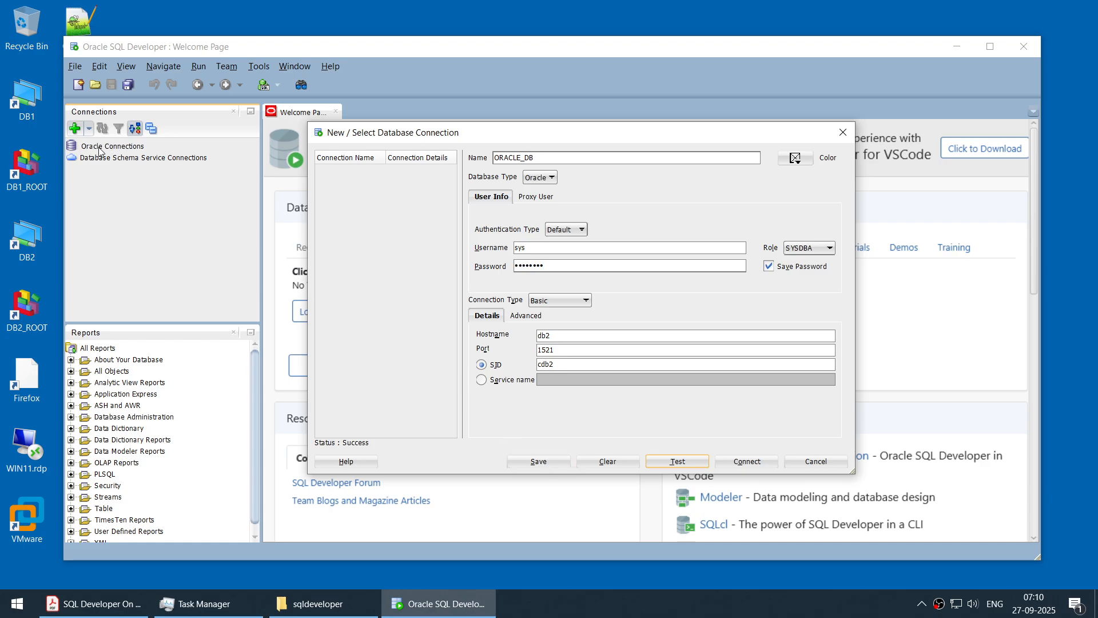
pyautogui.click(540, 465)
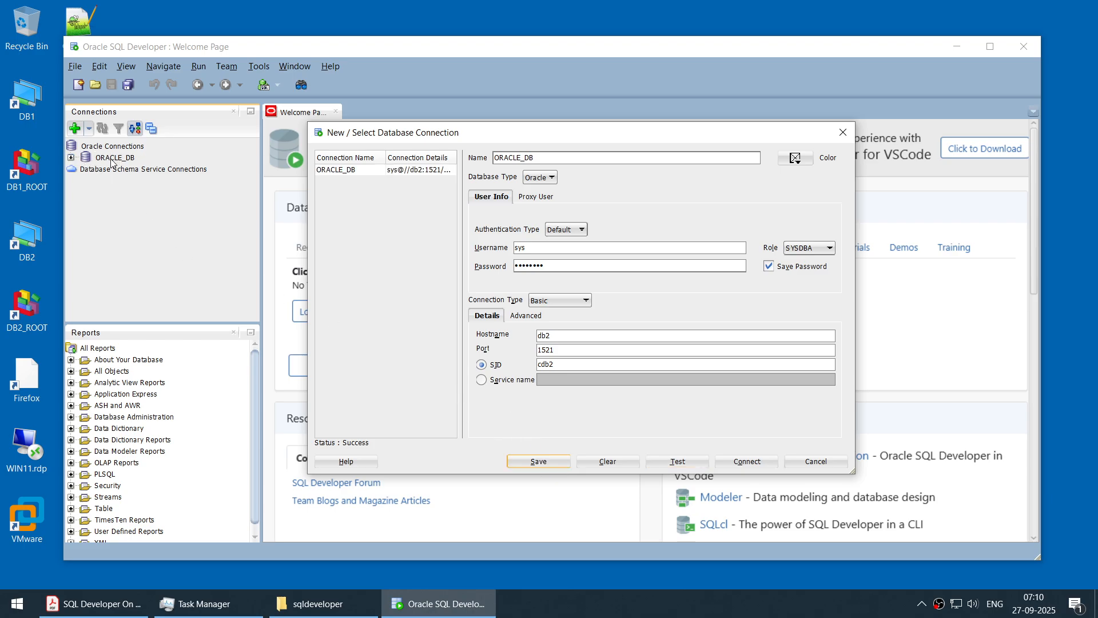
pyautogui.click(742, 463)
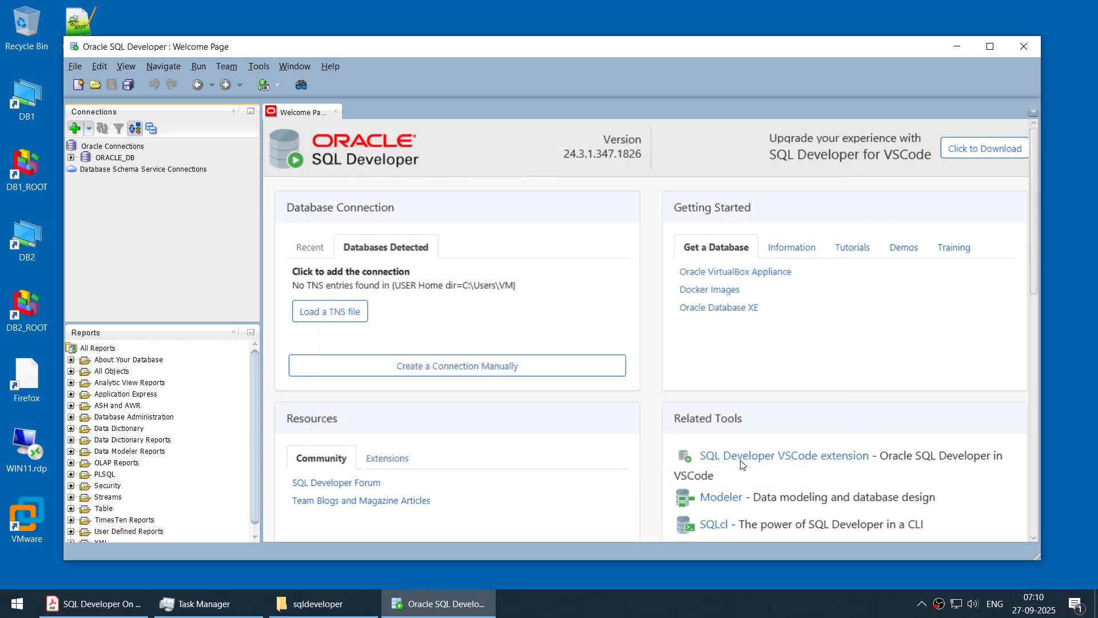
# - Disconnect the ORACLE_DB connection from the database
pyautogui.rightClick(117, 160)
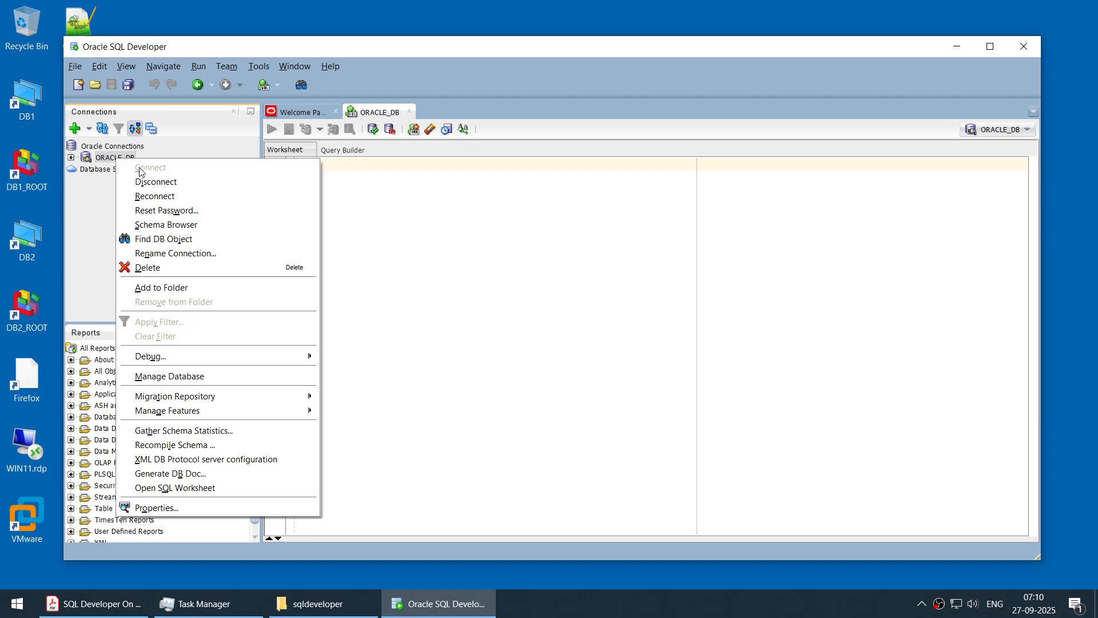
pyautogui.click(166, 182)
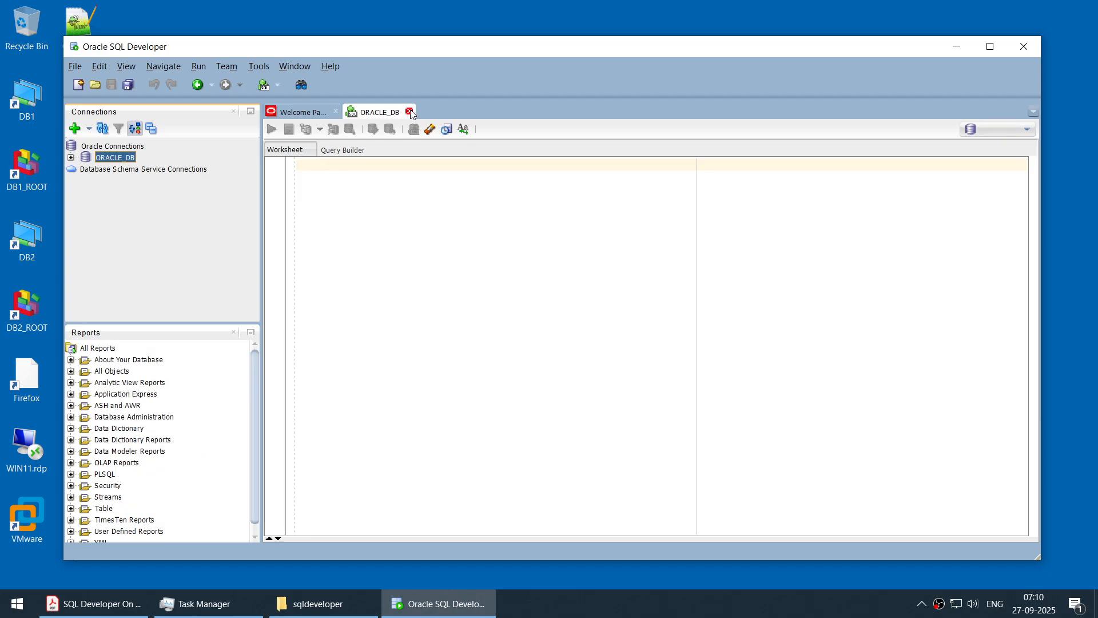
# - Close the disconnected ORACLE_DB worksheet and reconnect to the ORACLE_DB database
pyautogui.click(410, 111)
pyautogui.rightClick(133, 159)
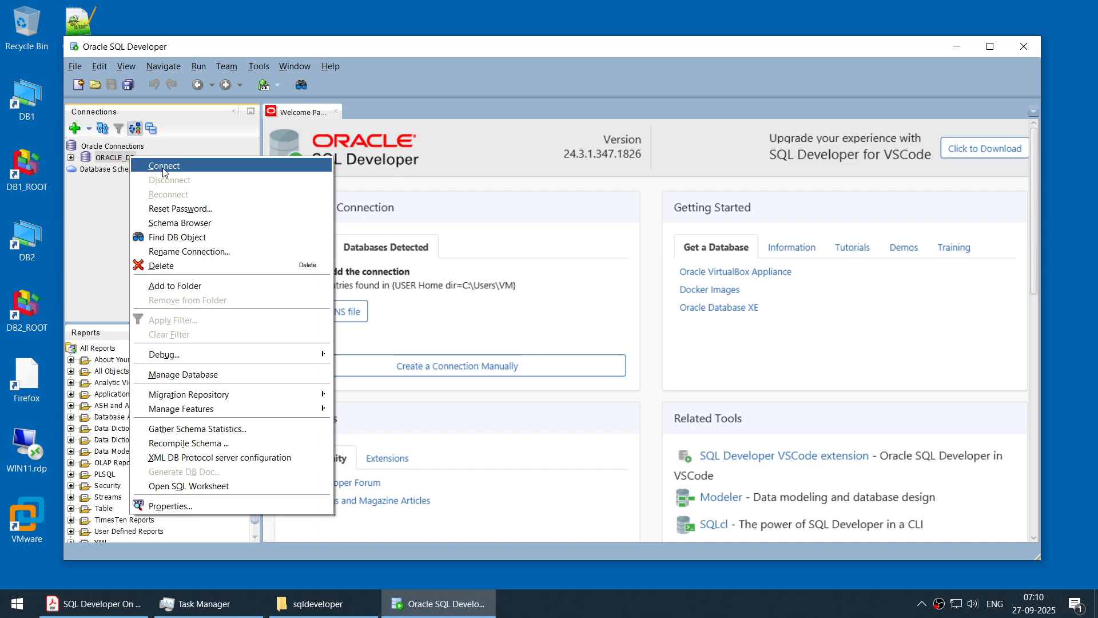
pyautogui.click(155, 171)
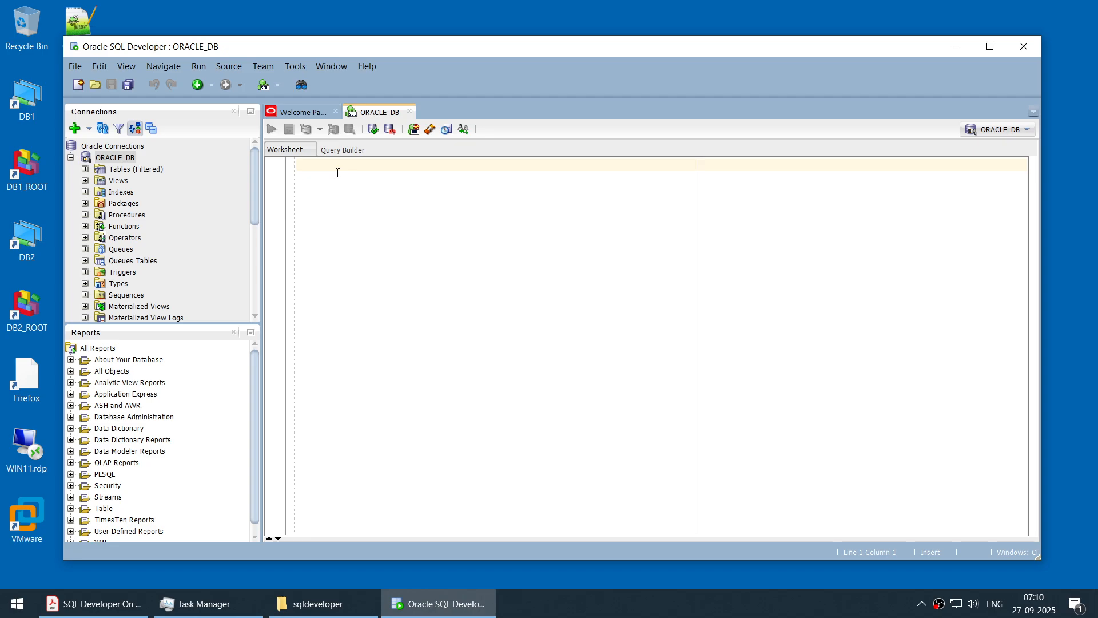
# - Increase the code editor's font size in the preferences and apply the change
pyautogui.click(295, 66)
pyautogui.click(359, 313)
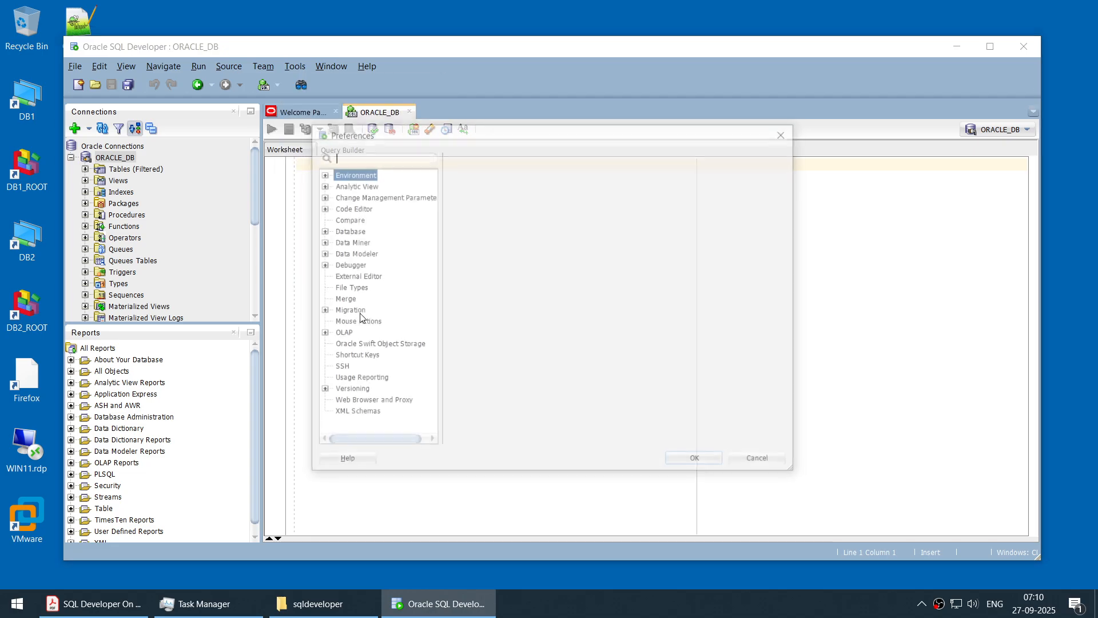
pyautogui.click(321, 208)
pyautogui.click(354, 277)
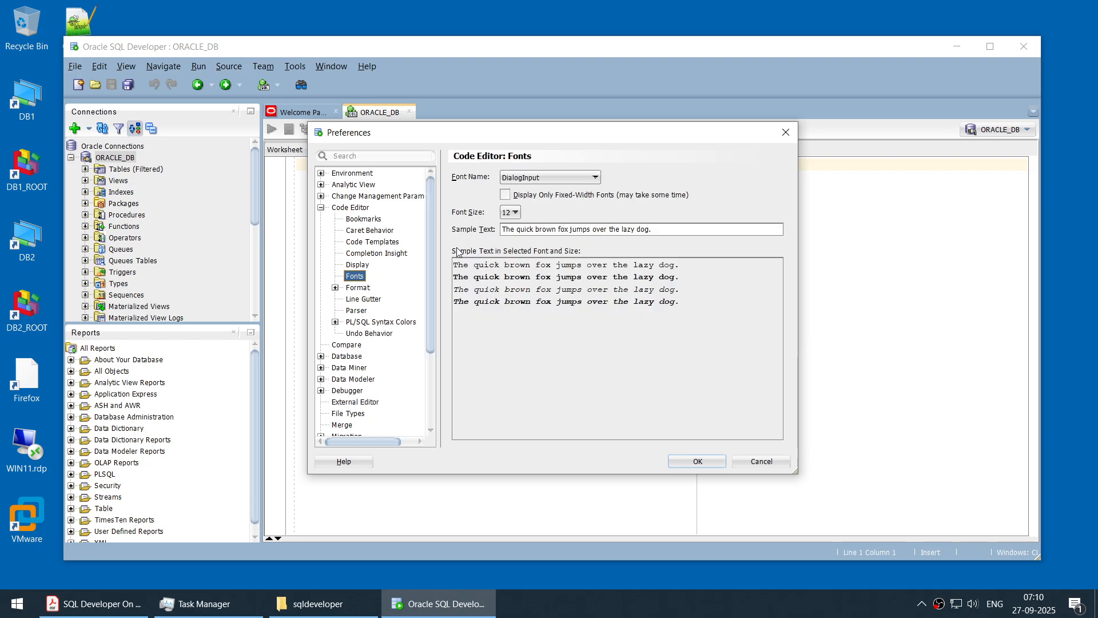
pyautogui.click(511, 213)
pyautogui.scroll(-1, 508, 274)
pyautogui.click(507, 285)
pyautogui.click(693, 461)
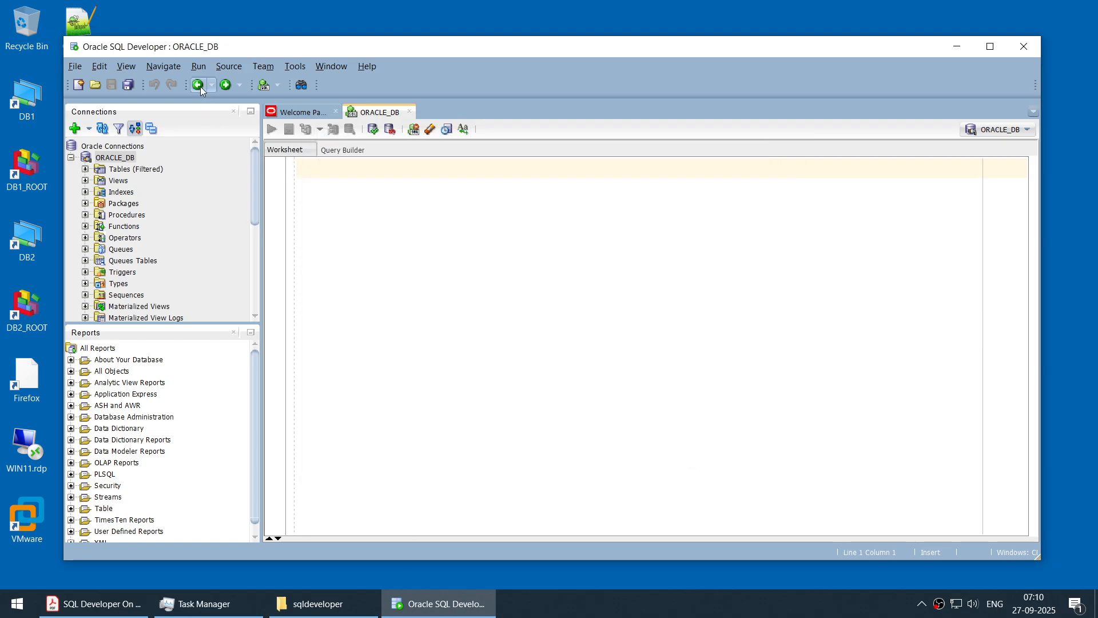
# - Copy all SQL statements from the text file on the desktop into the ORACLE_DB worksheet
pyautogui.doubleClick(80, 20)
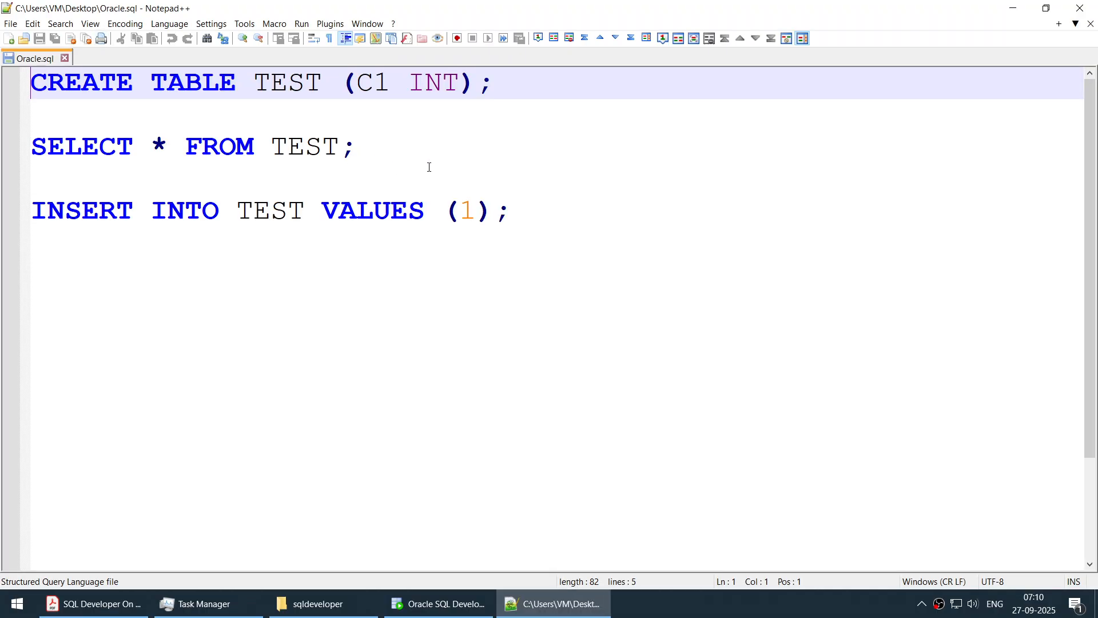
pyautogui.hotkey('ctrl', 'a')
pyautogui.hotkey('ctrl', 'c')
pyautogui.click(1014, 8)
pyautogui.hotkey('ctrl', 'v')
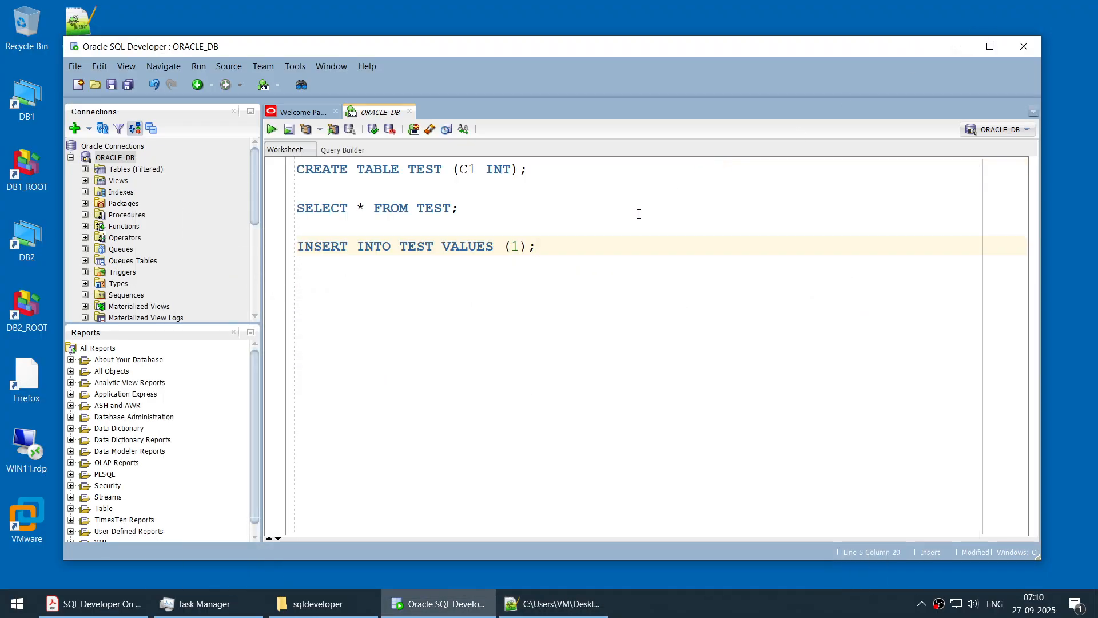
# - Change the table name to TEST1 in the CREATE TABLE, SELECT and INSERT statements
pyautogui.moveTo(547, 167); pyautogui.dragTo(384, 177)
pyautogui.click(438, 226)
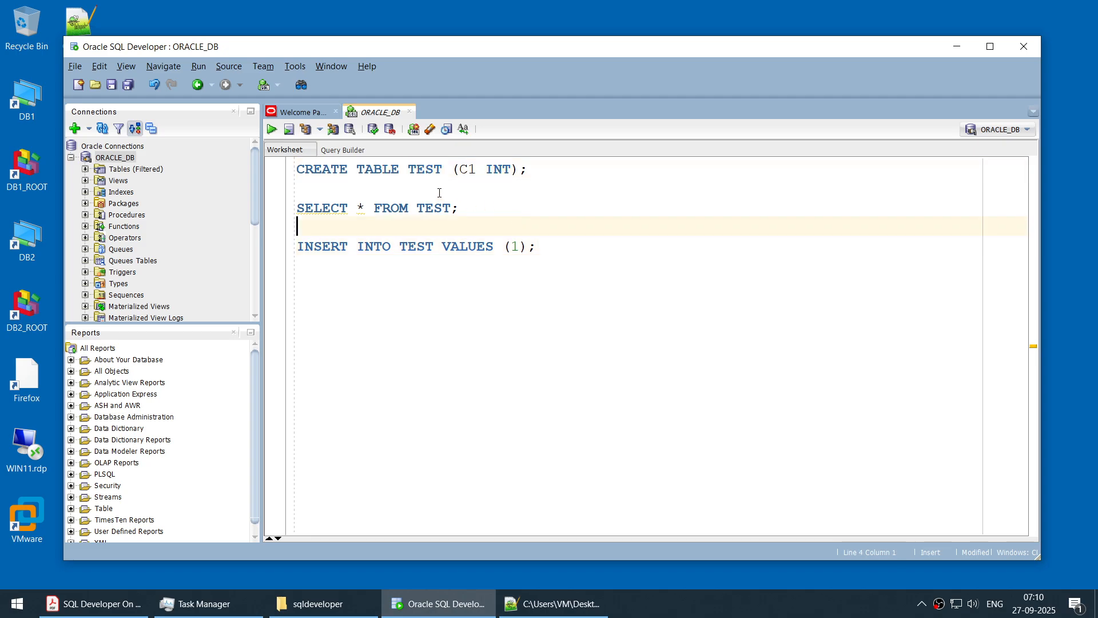
pyautogui.moveTo(502, 211); pyautogui.dragTo(296, 209)
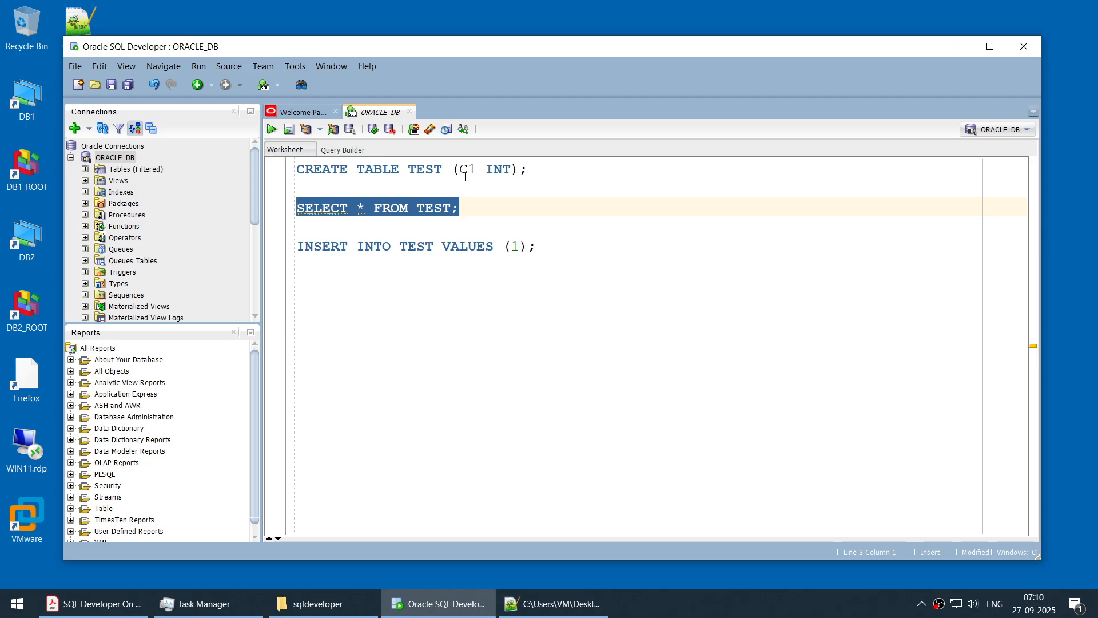
pyautogui.click(452, 208)
pyautogui.write('1')
pyautogui.click(444, 170)
pyautogui.write('1')
pyautogui.click(495, 246)
pyautogui.write('1')
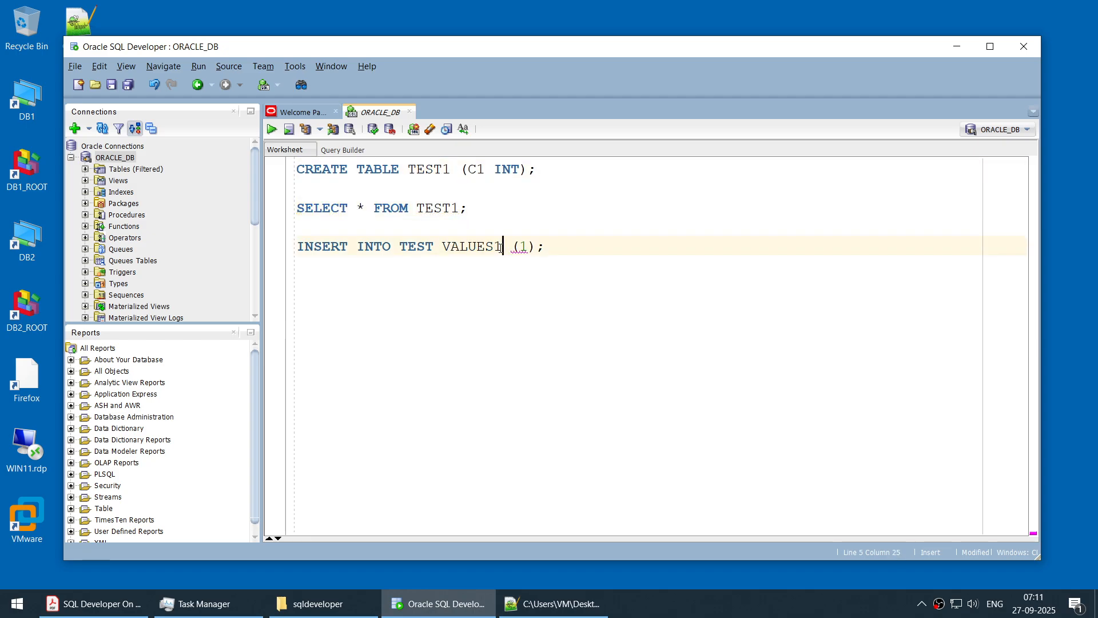
pyautogui.press('BackSpace')
pyautogui.click(433, 246)
pyautogui.write('1')
# - Run only the SELECT statement on TEST1 and copy the error's first line below the INSERT statement
pyautogui.moveTo(514, 208); pyautogui.dragTo(238, 208)
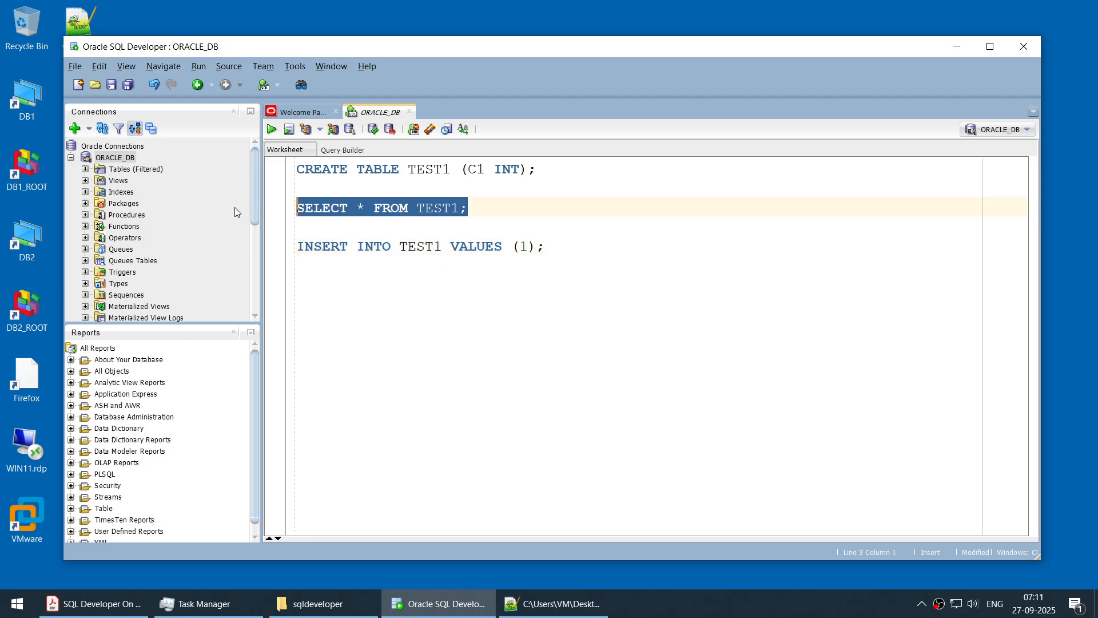
pyautogui.click(272, 130)
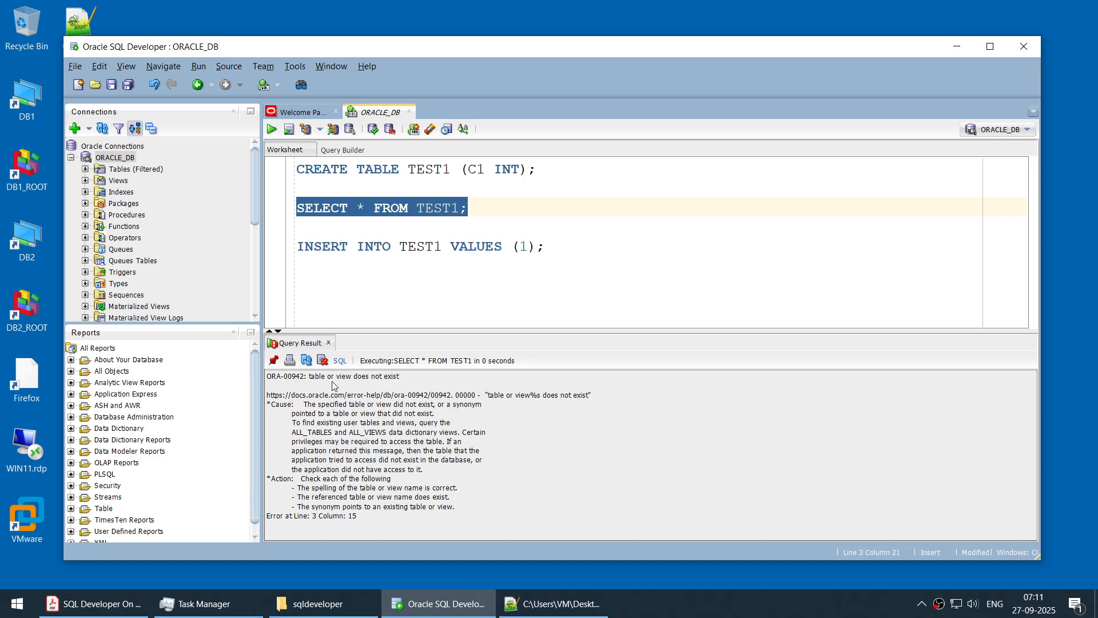
pyautogui.moveTo(418, 376); pyautogui.dragTo(270, 381)
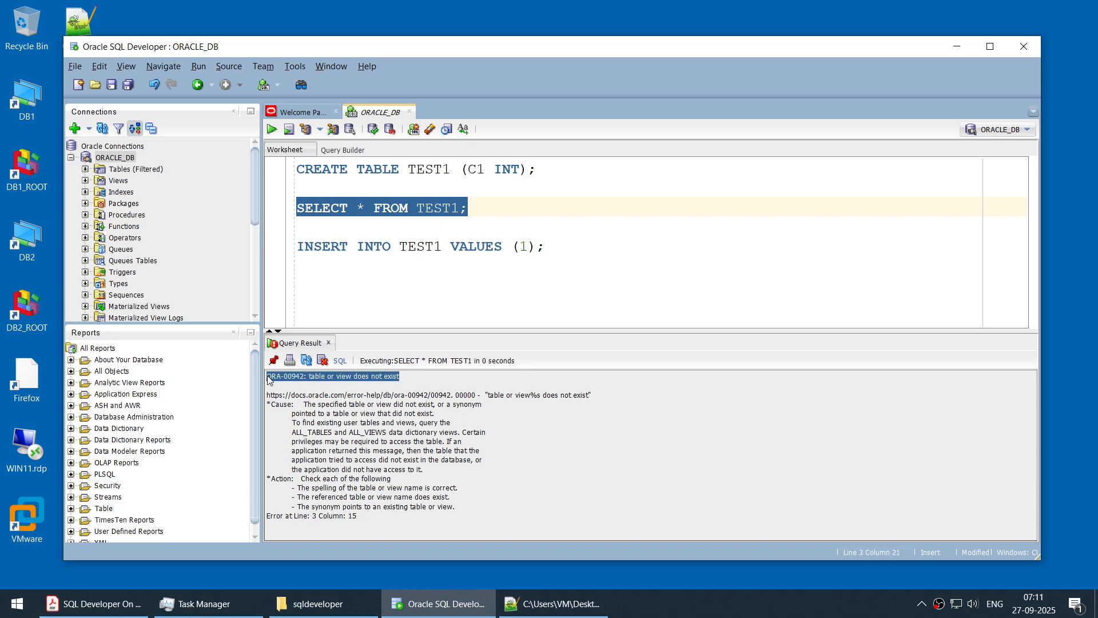
pyautogui.click(589, 246)
pyautogui.hotkey('ctrl', 'v')
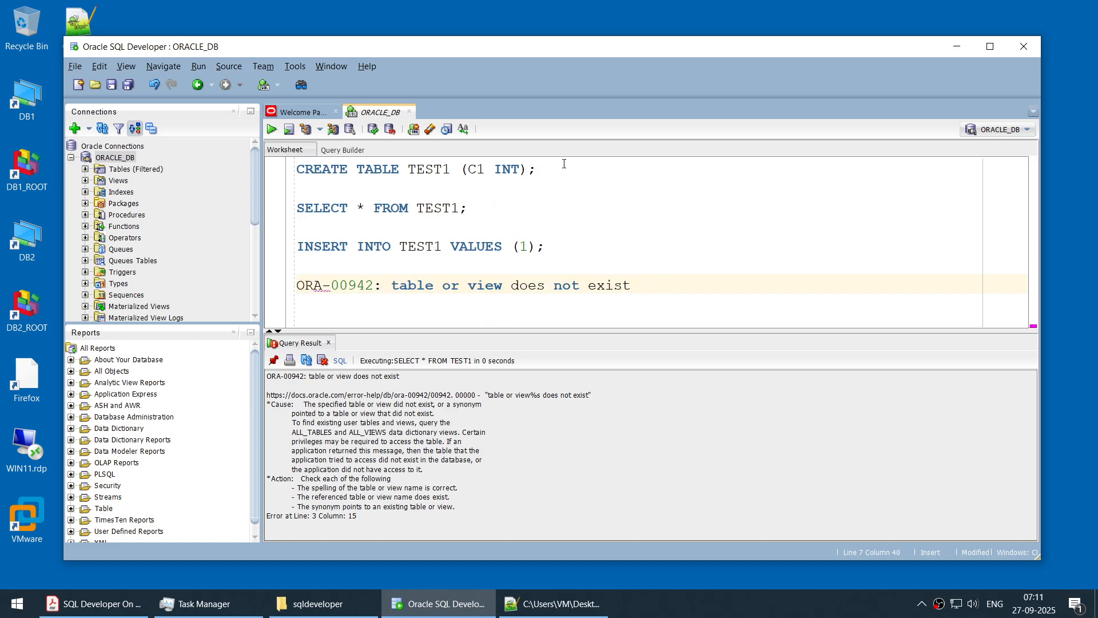
# - Run only the CREATE TABLE TEST1 (C1 INT) statement, and query the table with the SELECT statement
pyautogui.moveTo(564, 166); pyautogui.dragTo(295, 169)
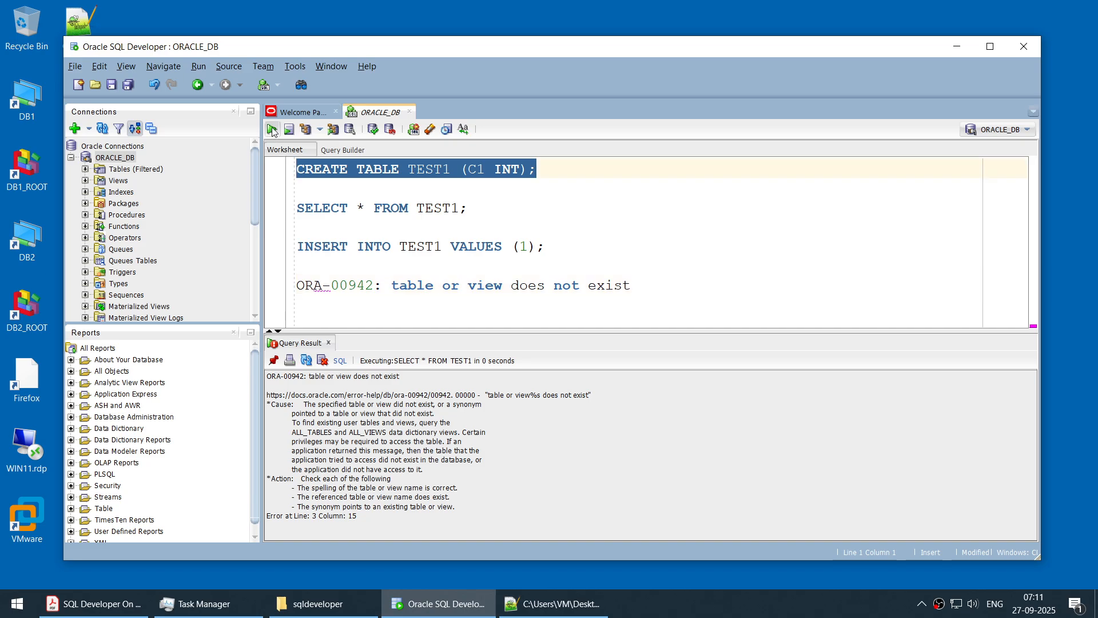
pyautogui.click(273, 130)
pyautogui.moveTo(453, 406); pyautogui.dragTo(253, 397)
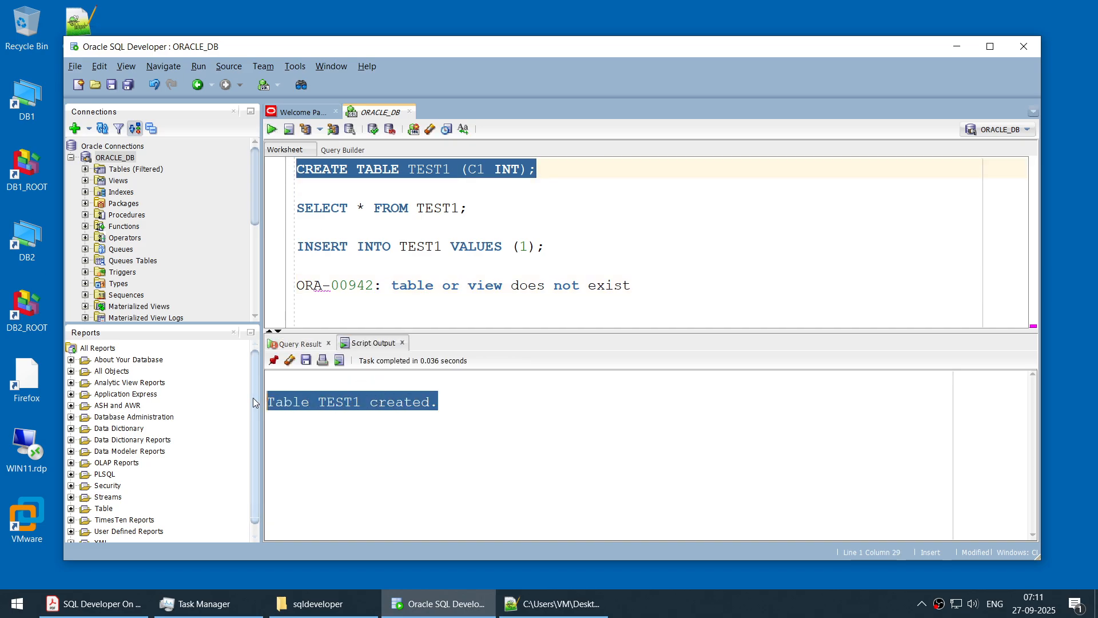
pyautogui.moveTo(484, 207); pyautogui.dragTo(294, 212)
pyautogui.click(272, 129)
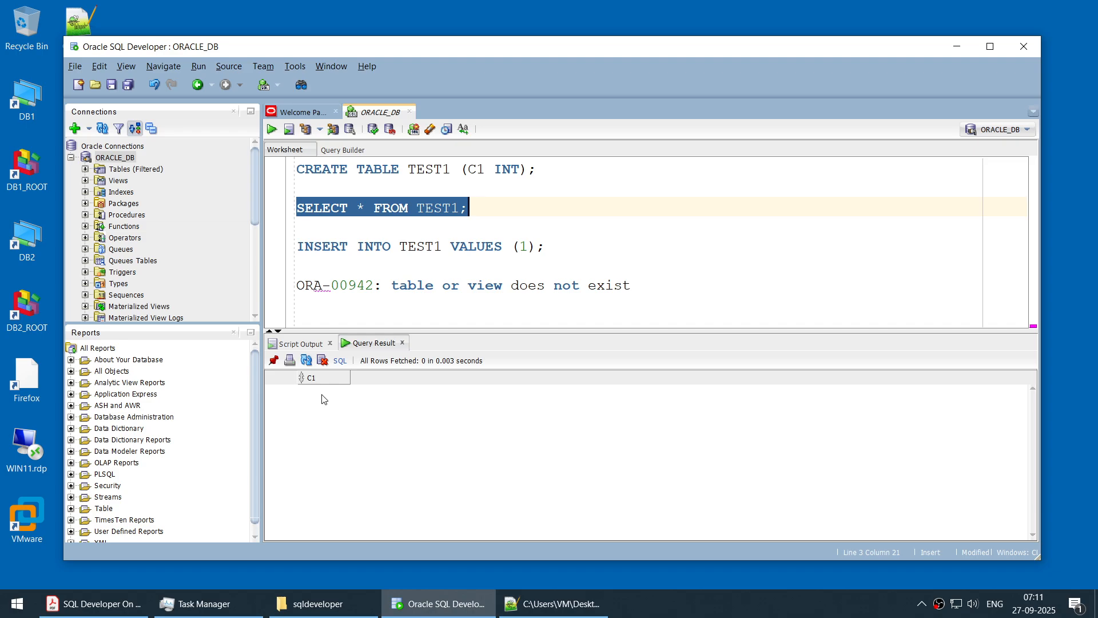
# - Insert the value 1 into TEST1 by running the INSERT statement, and query the table again
pyautogui.moveTo(566, 248); pyautogui.dragTo(298, 242)
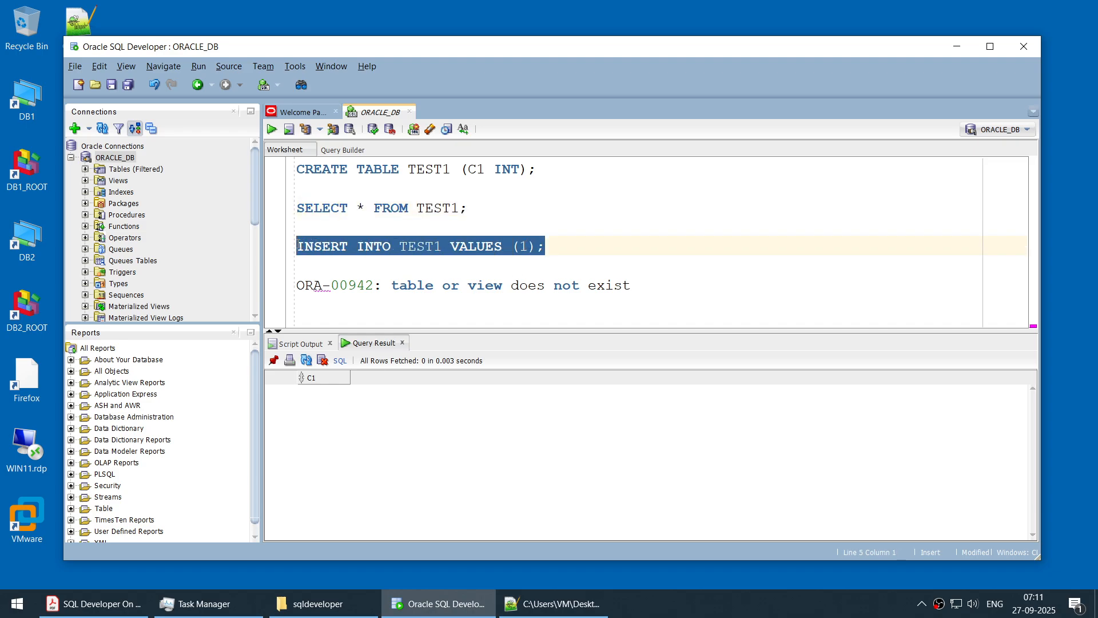
pyautogui.click(272, 130)
pyautogui.moveTo(412, 461); pyautogui.dragTo(256, 462)
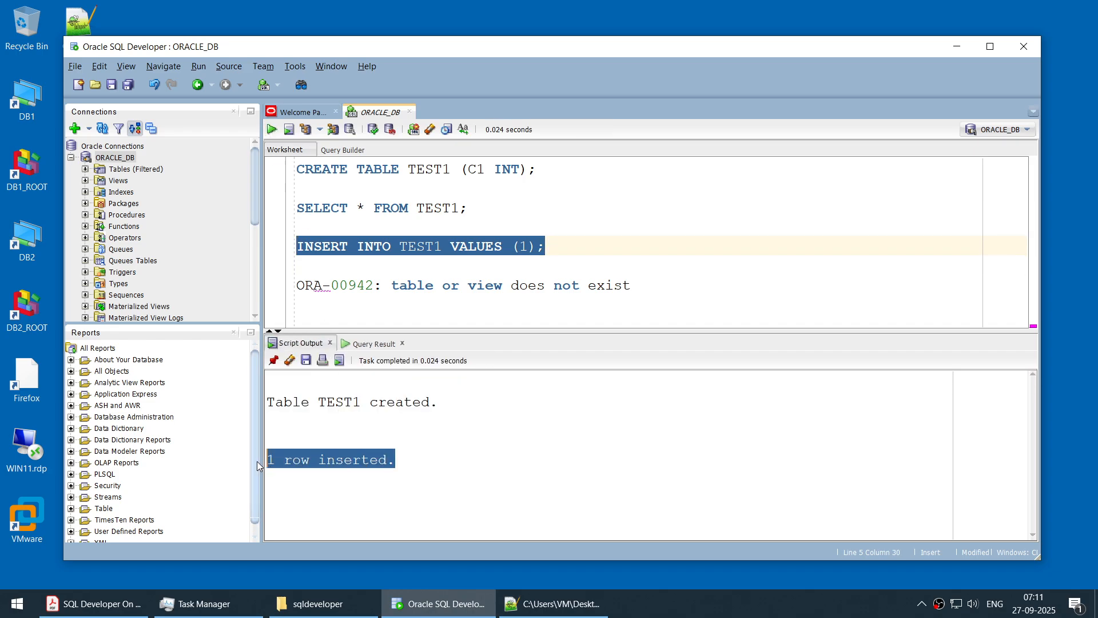
pyautogui.moveTo(485, 207); pyautogui.dragTo(296, 200)
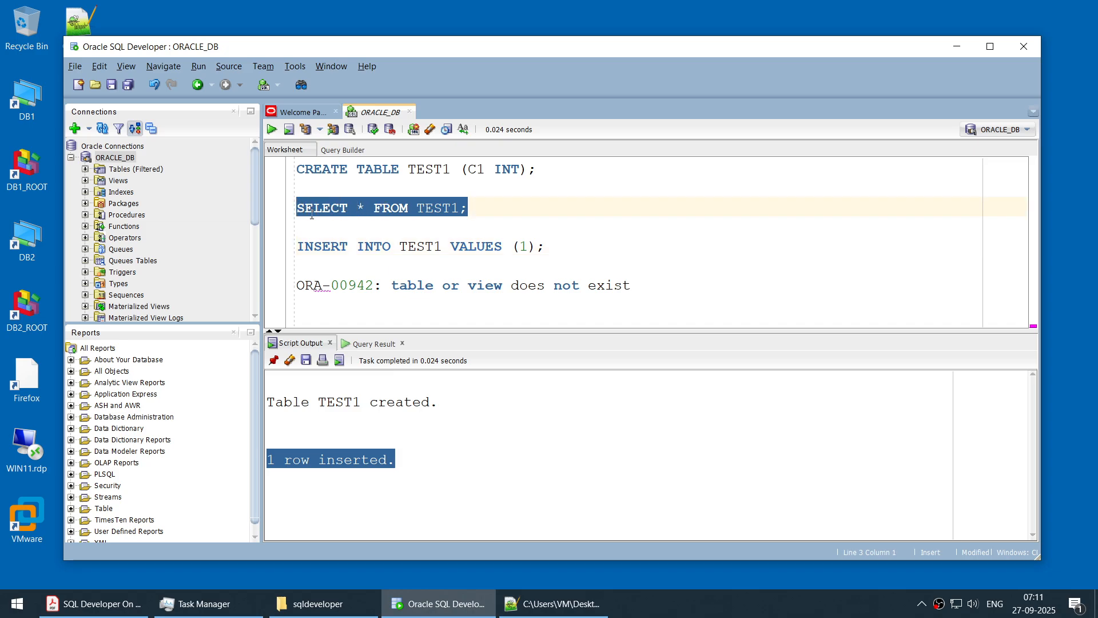
pyautogui.click(272, 130)
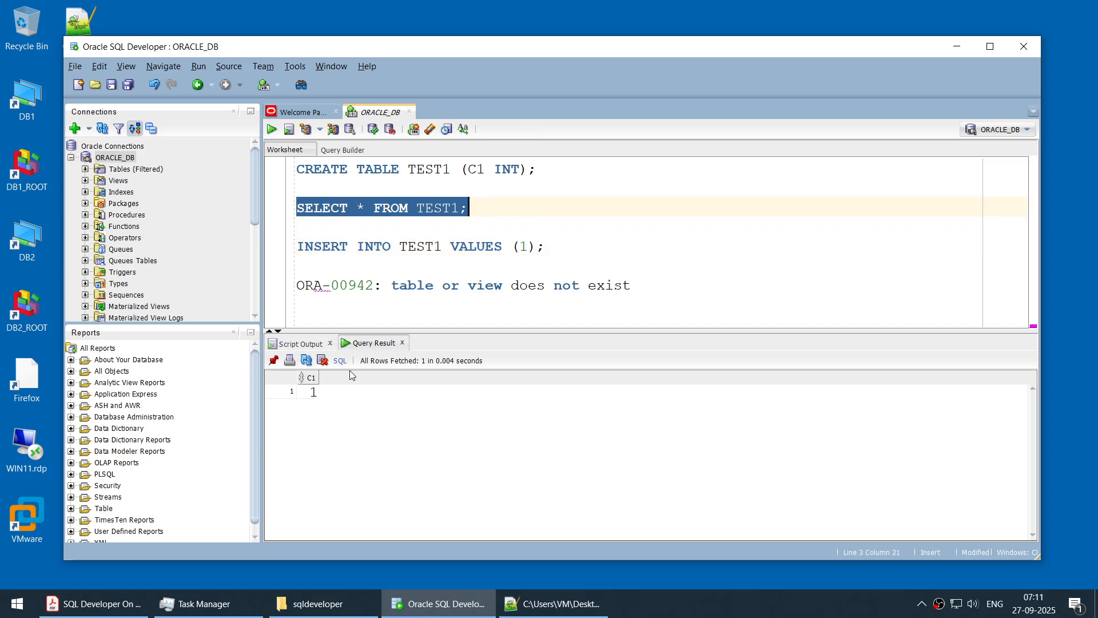
# - Replace the pasted error line in the worksheet with "commit;" and run that statement alone
pyautogui.moveTo(631, 286); pyautogui.dragTo(295, 289)
pyautogui.write('commit;')
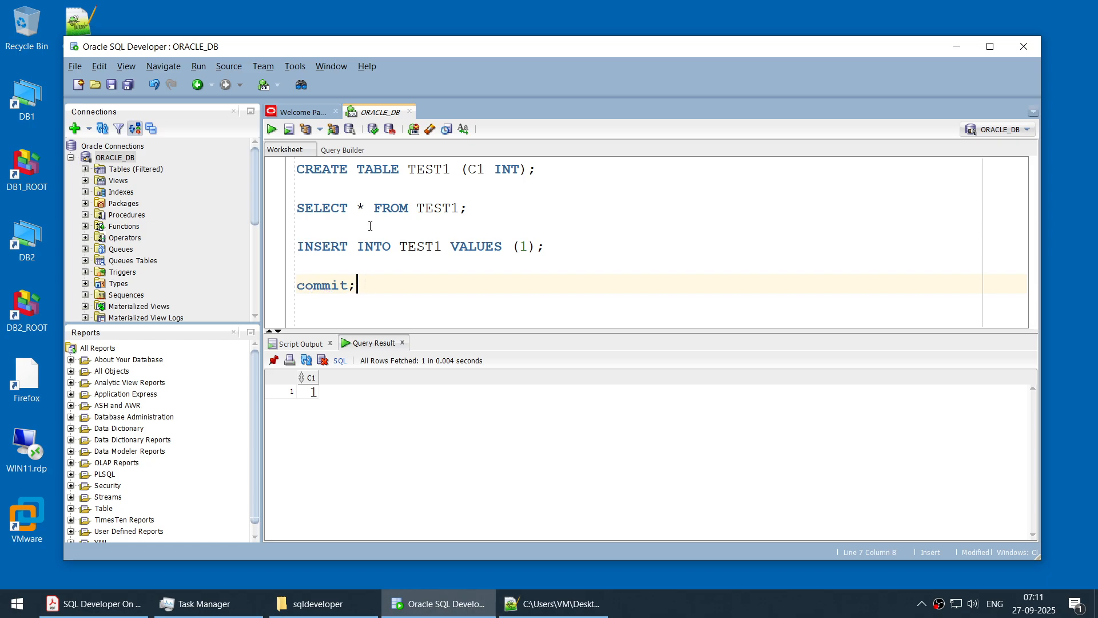
pyautogui.moveTo(365, 287); pyautogui.dragTo(252, 289)
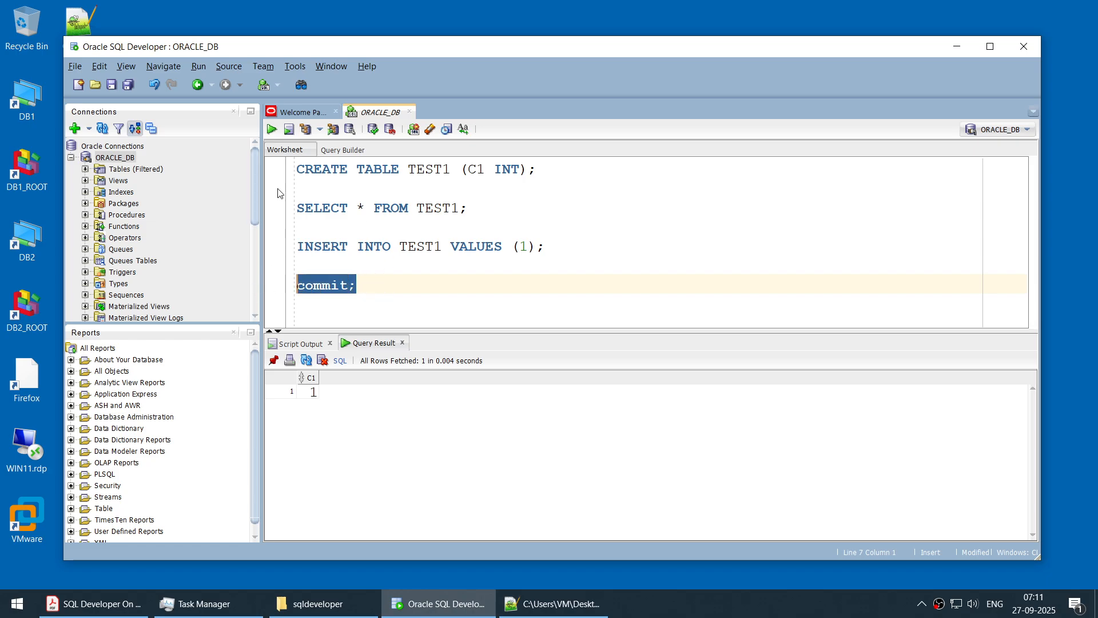
pyautogui.click(272, 130)
pyautogui.moveTo(409, 495); pyautogui.dragTo(254, 493)
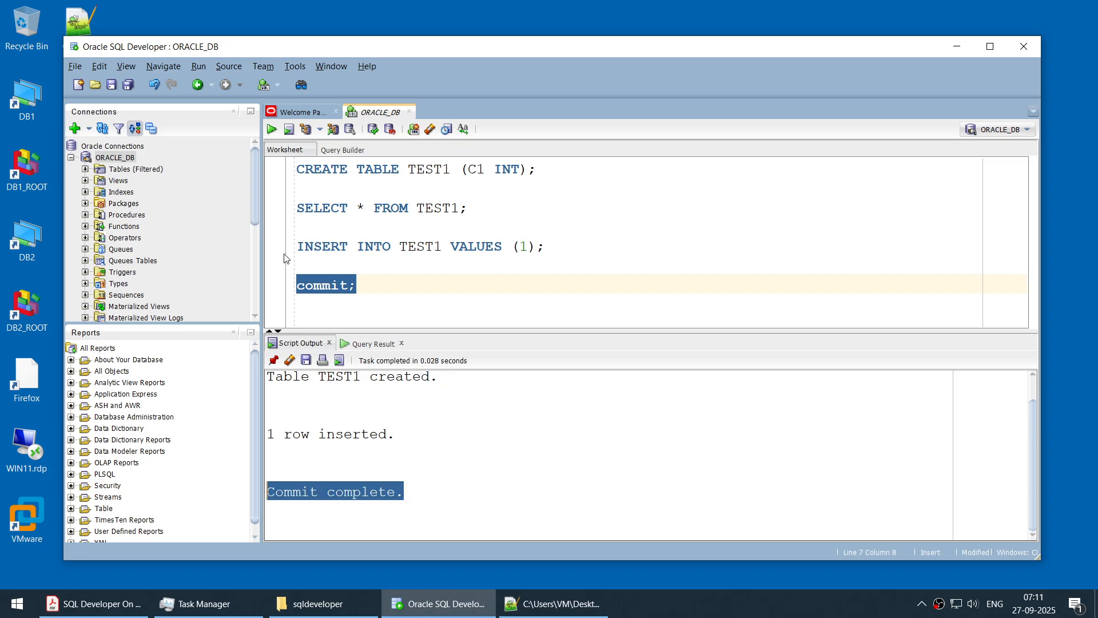
# - Switch to the SQL Developer On WINDOWS_SHORT.pdf presentation in Adobe Acrobat Reader
pyautogui.click(95, 604)
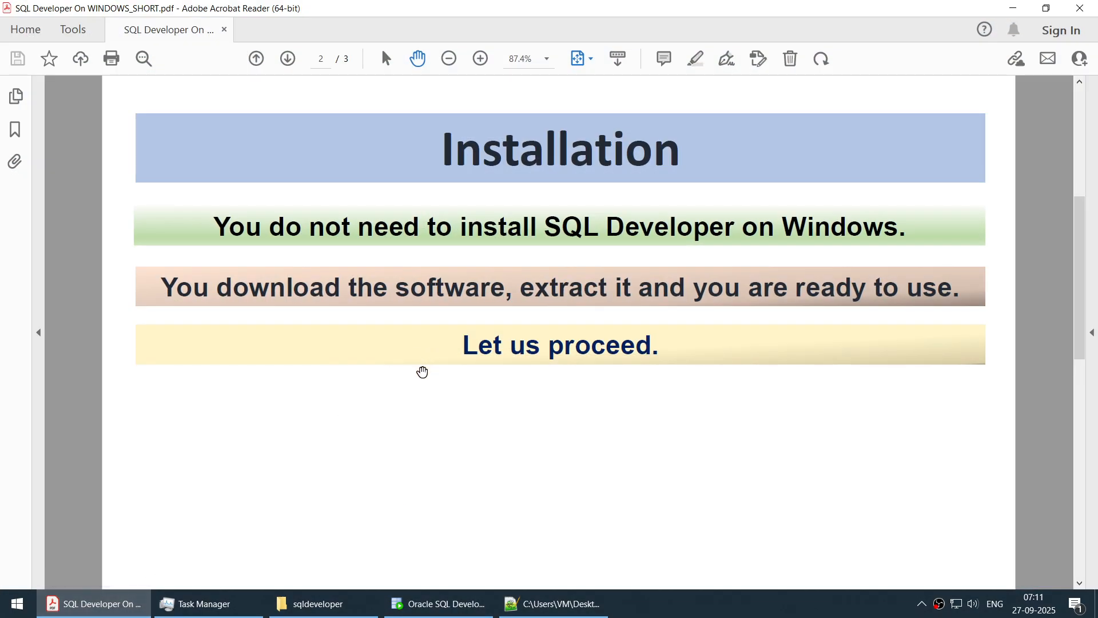